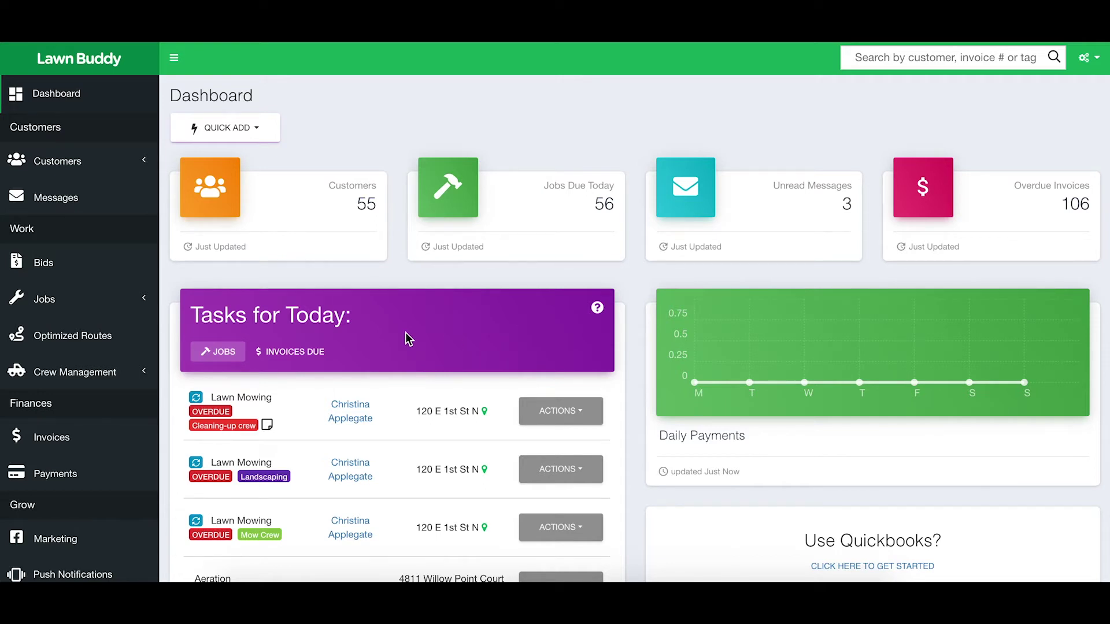
# Step: Open the Bids page from the Work section of the sidebar
pyautogui.click(42, 263)
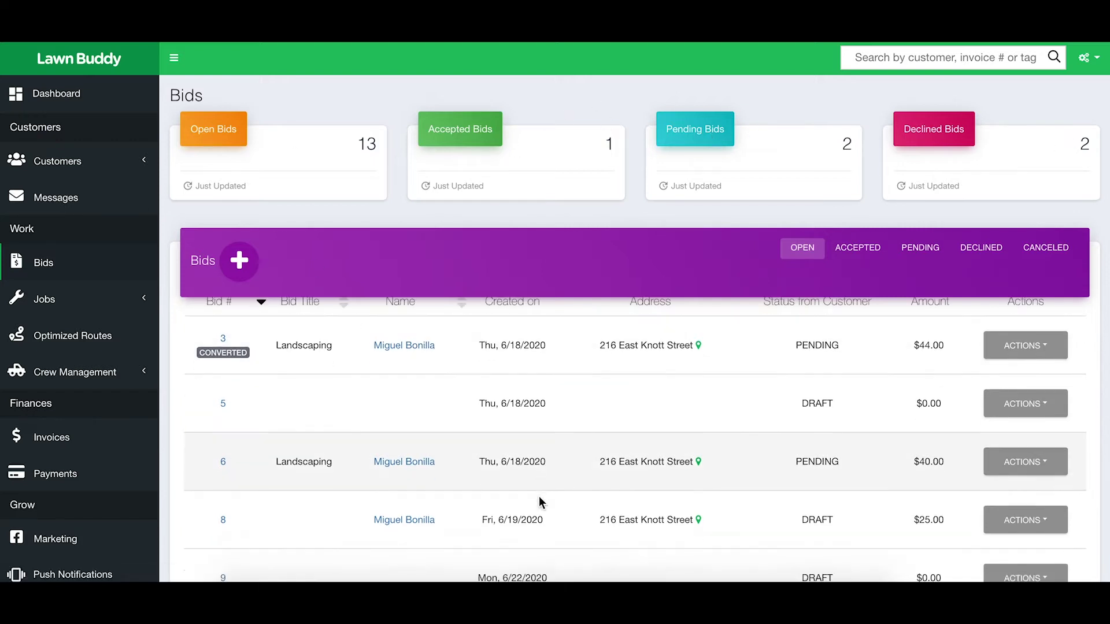
pyautogui.scroll(-3, 540, 498)
pyautogui.scroll(-4, 539, 496)
pyautogui.scroll(-4, 562, 350)
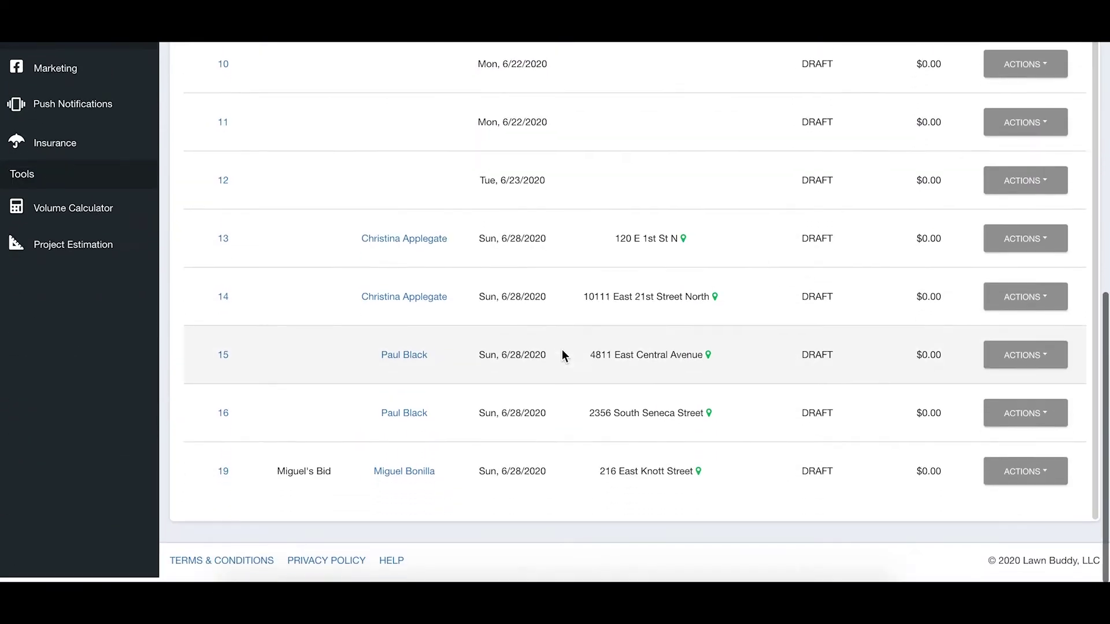
pyautogui.scroll(2, 562, 349)
pyautogui.scroll(10, 562, 349)
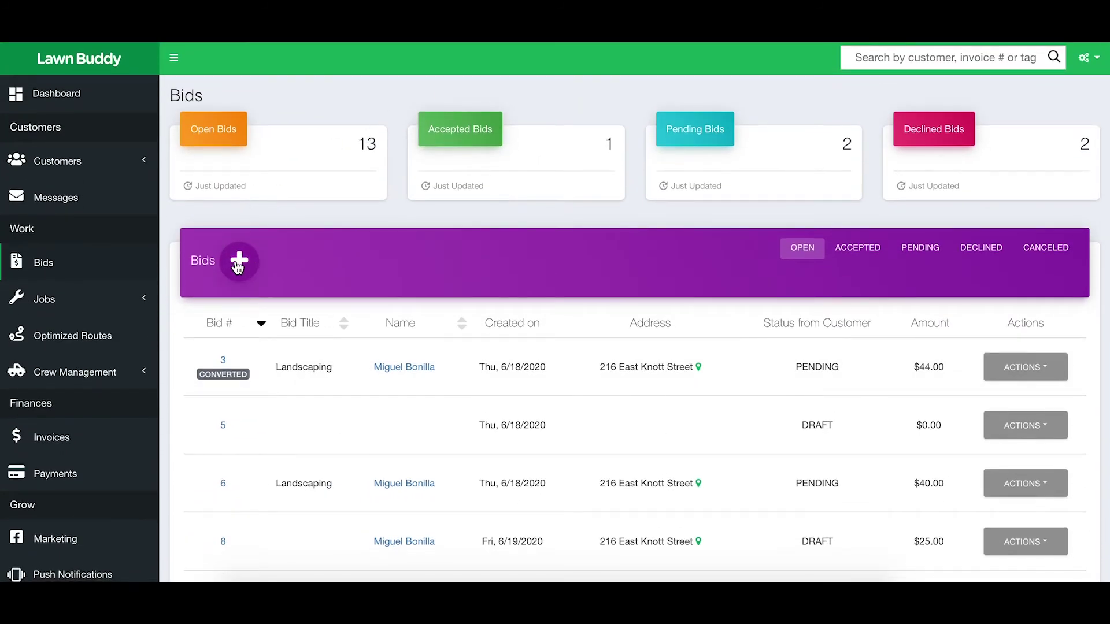
pyautogui.click(239, 262)
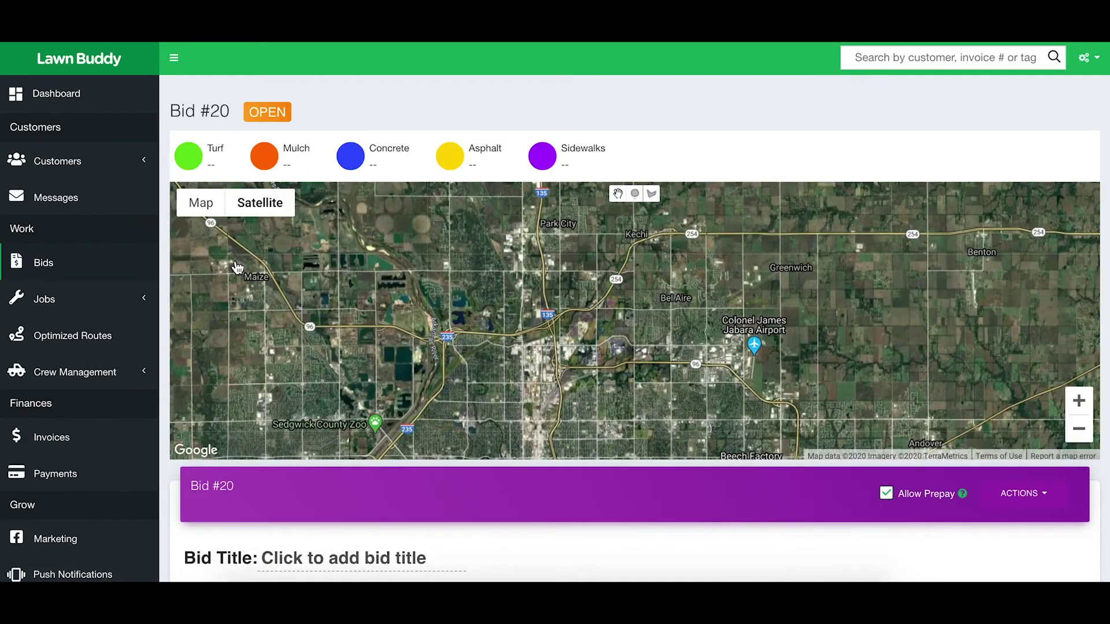
# Step: Title the new Bid #20 with the customer's first name followed by 'Bid'
pyautogui.scroll(-2, 676, 106)
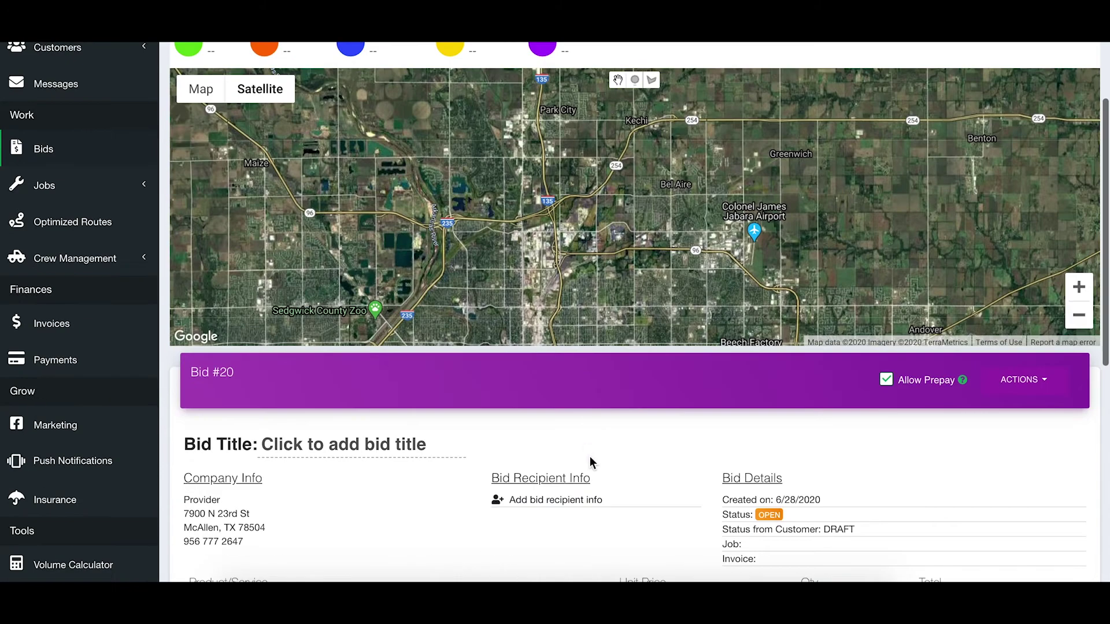
pyautogui.scroll(-3, 590, 456)
pyautogui.scroll(2, 590, 456)
pyautogui.scroll(-1, 590, 456)
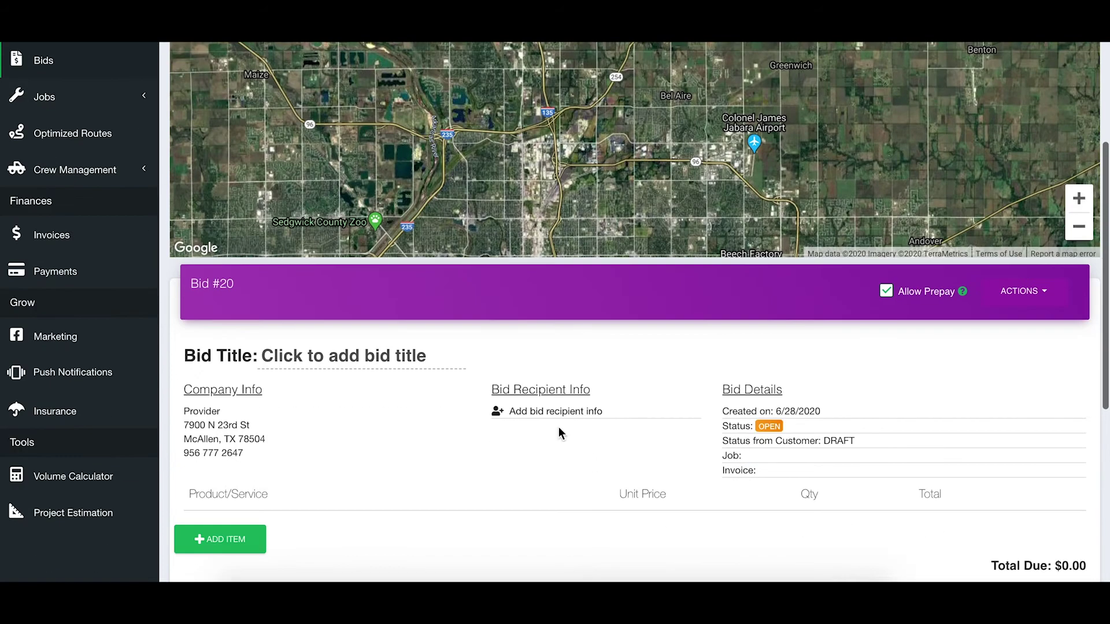
pyautogui.click(332, 352)
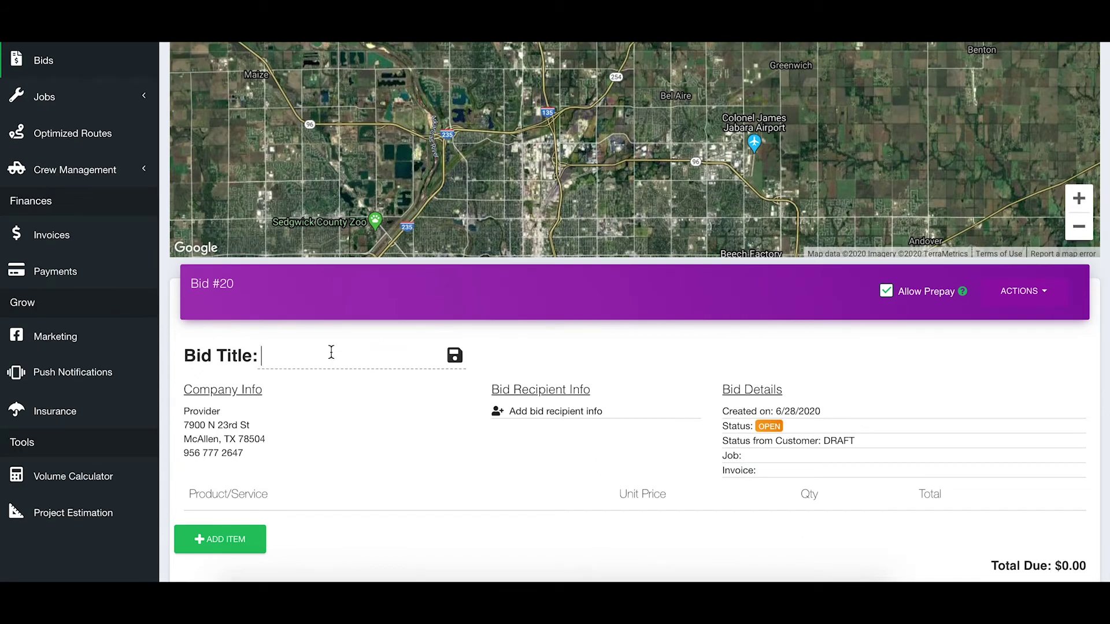
pyautogui.write("Miguel's Bid")
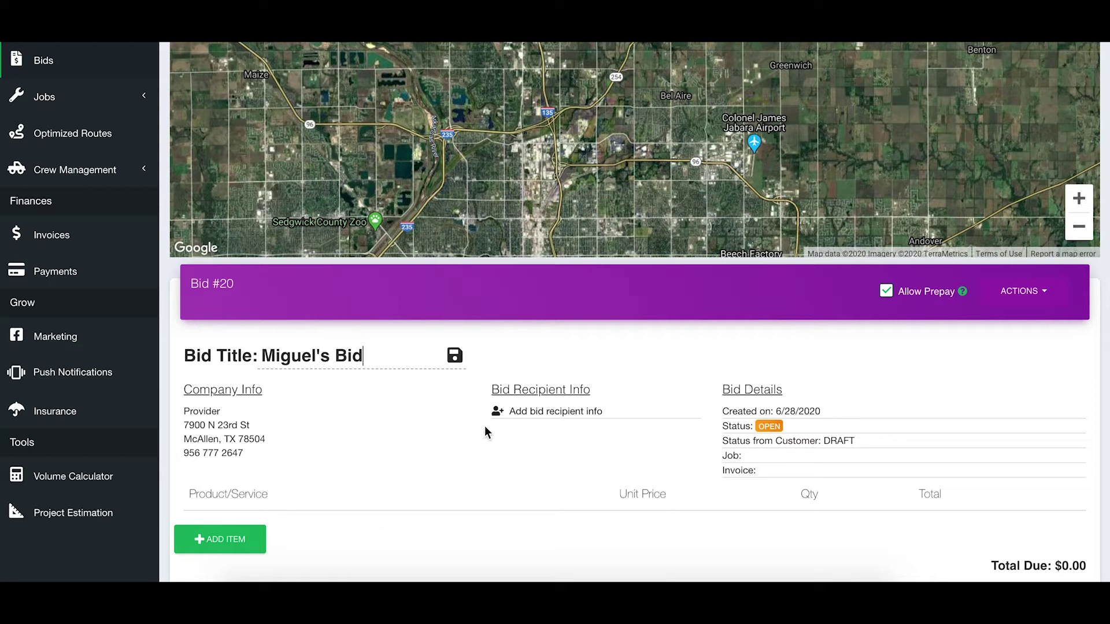
pyautogui.press('Return')
# Step: Start creating a brand-new lead as the bid recipient, then abandon it
pyautogui.click(499, 409)
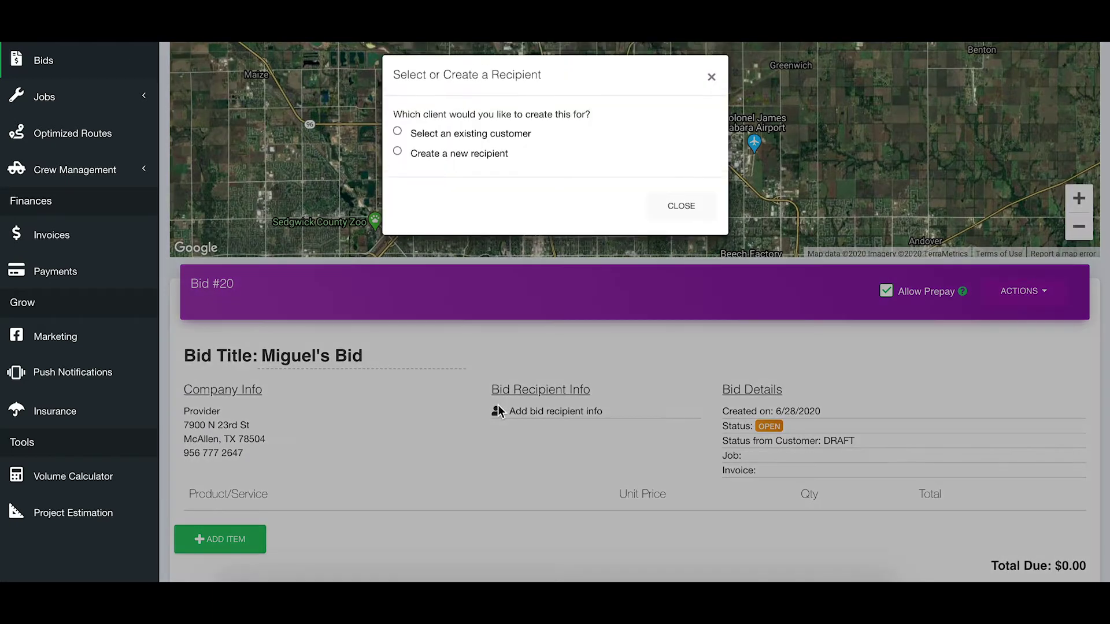
pyautogui.click(398, 156)
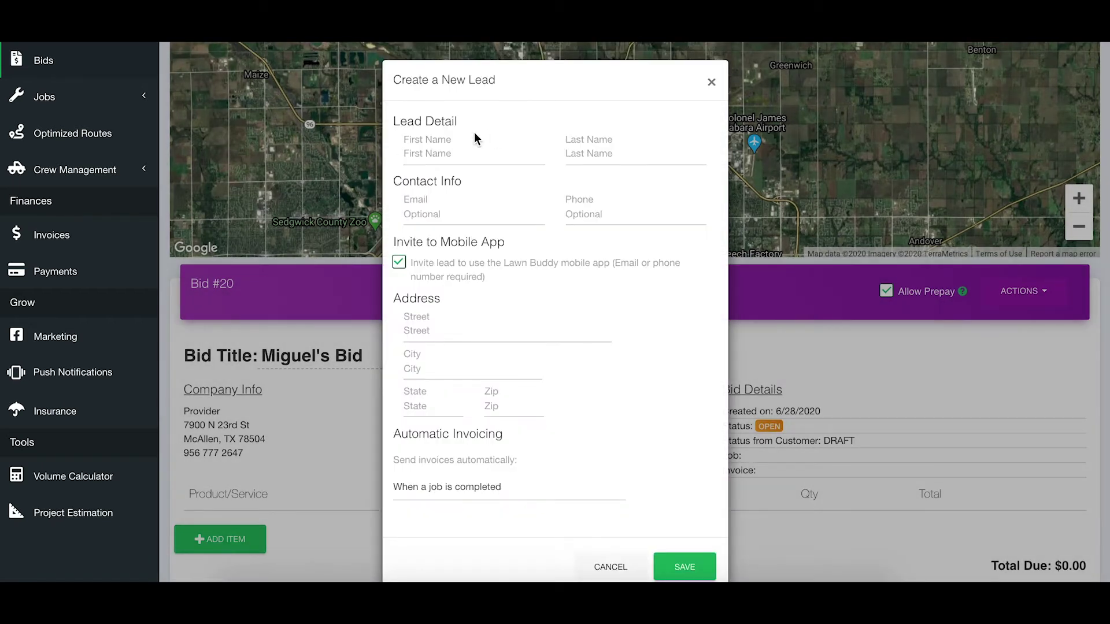
pyautogui.click(446, 154)
pyautogui.click(625, 153)
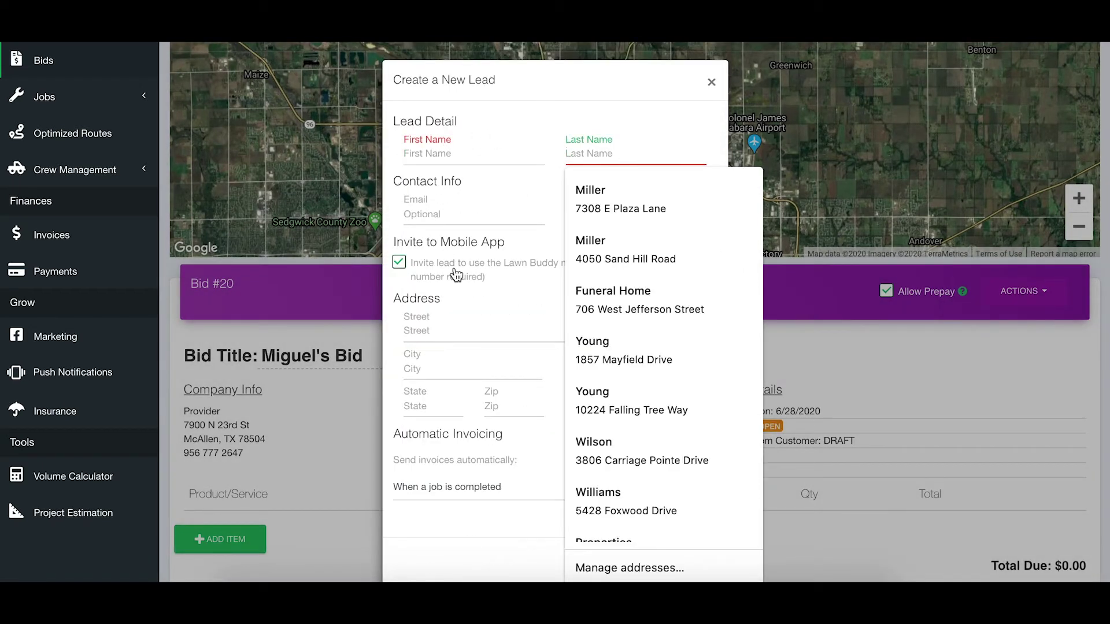
pyautogui.click(711, 81)
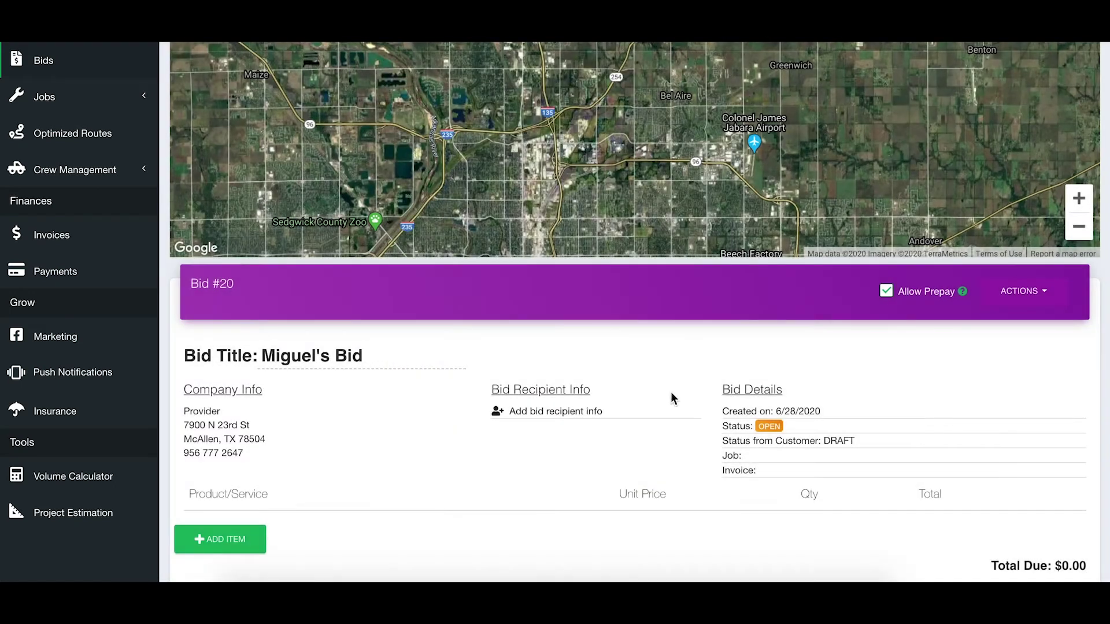
# Step: Attach an existing customer and their street address as the bid's recipient
pyautogui.click(498, 414)
pyautogui.click(397, 139)
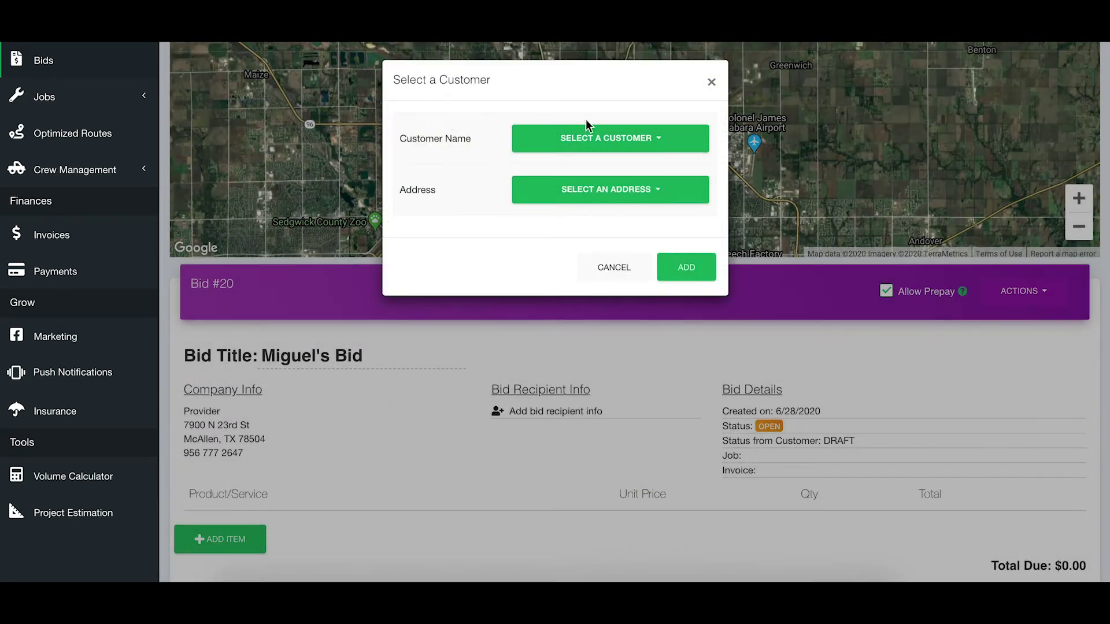
pyautogui.click(618, 142)
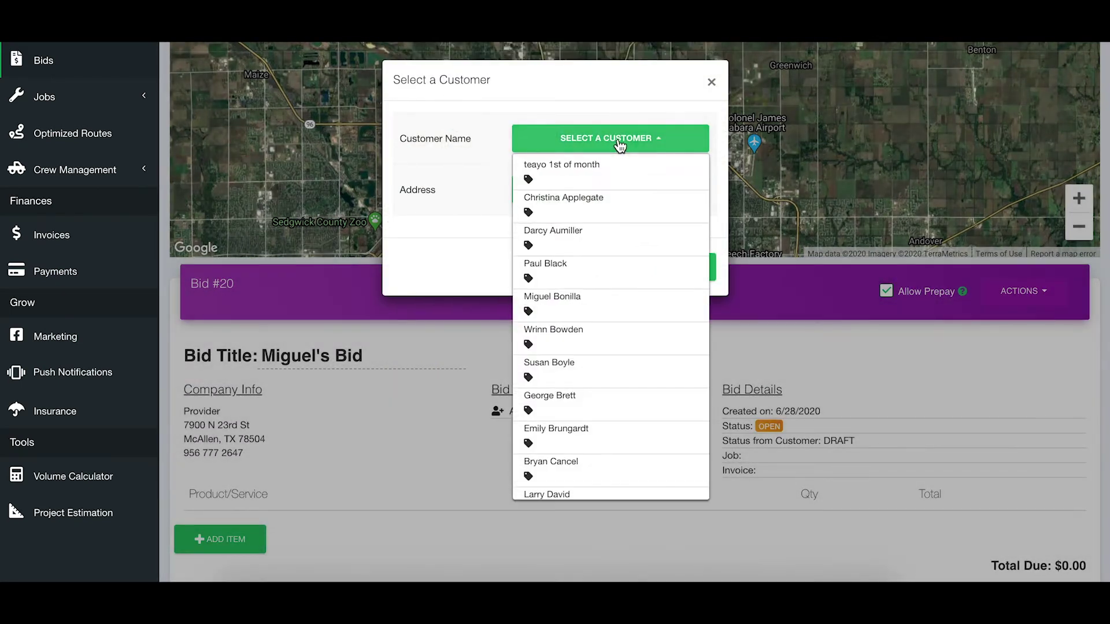
pyautogui.click(599, 299)
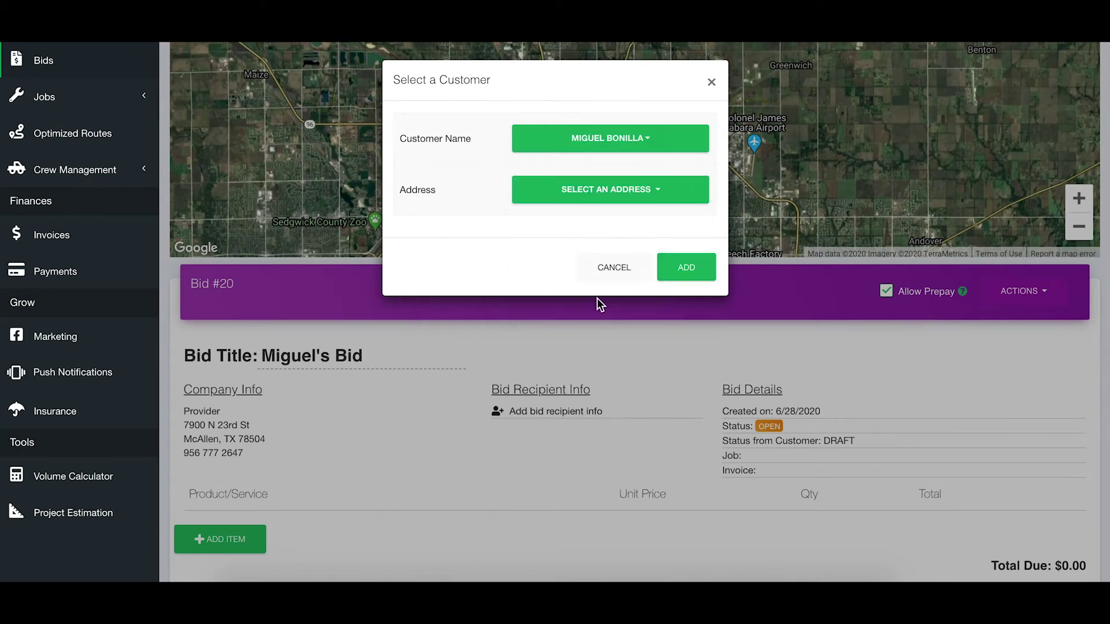
pyautogui.click(594, 188)
pyautogui.click(595, 226)
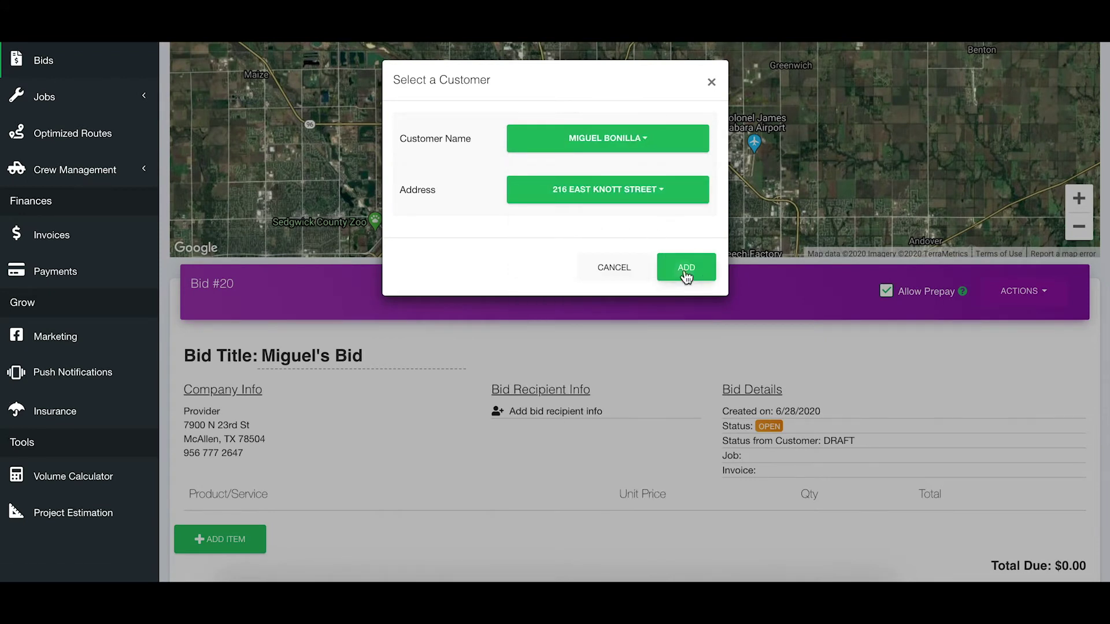
pyautogui.click(686, 269)
# Step: Center and zoom the map out around the house, then enter turf estimation mode
pyautogui.scroll(4, 653, 179)
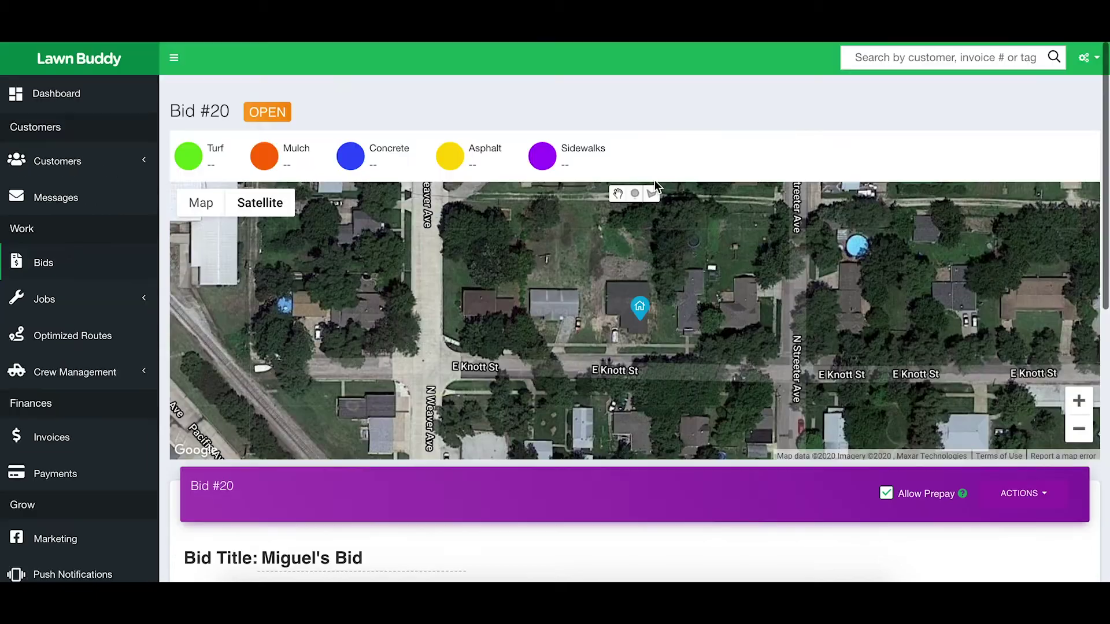
pyautogui.scroll(-2, 591, 508)
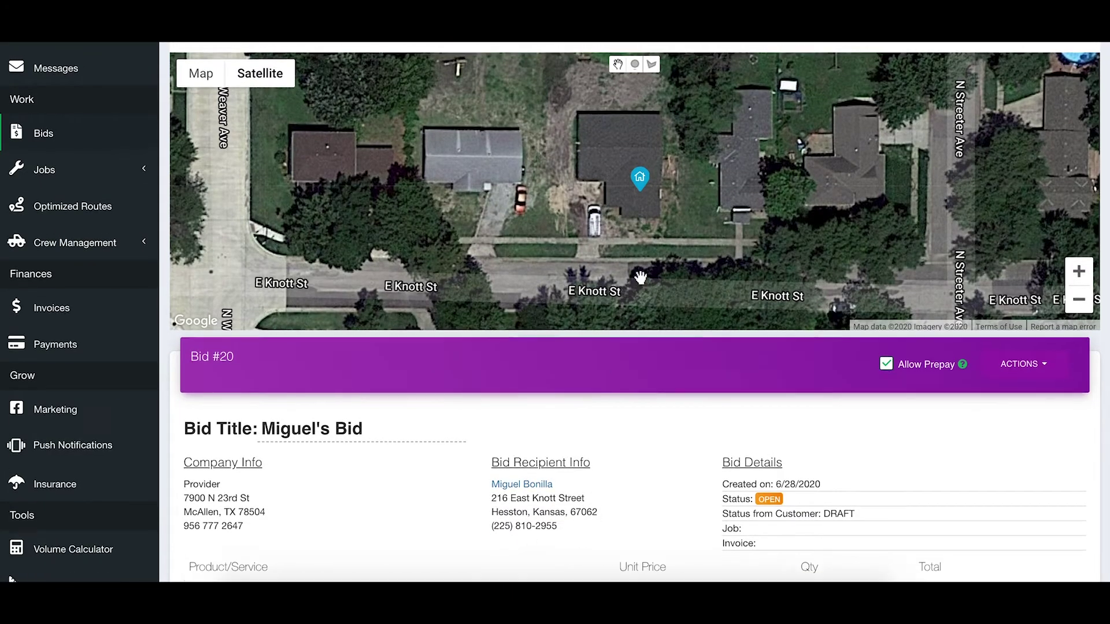
pyautogui.scroll(2, 641, 278)
pyautogui.moveTo(674, 196); pyautogui.dragTo(645, 255)
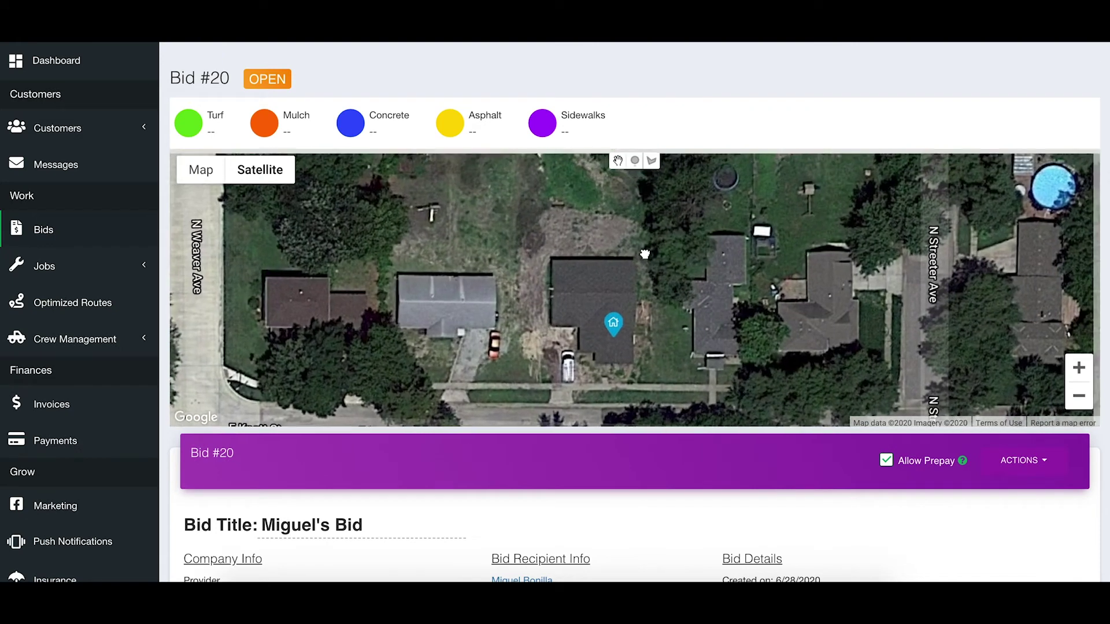
pyautogui.click(1080, 398)
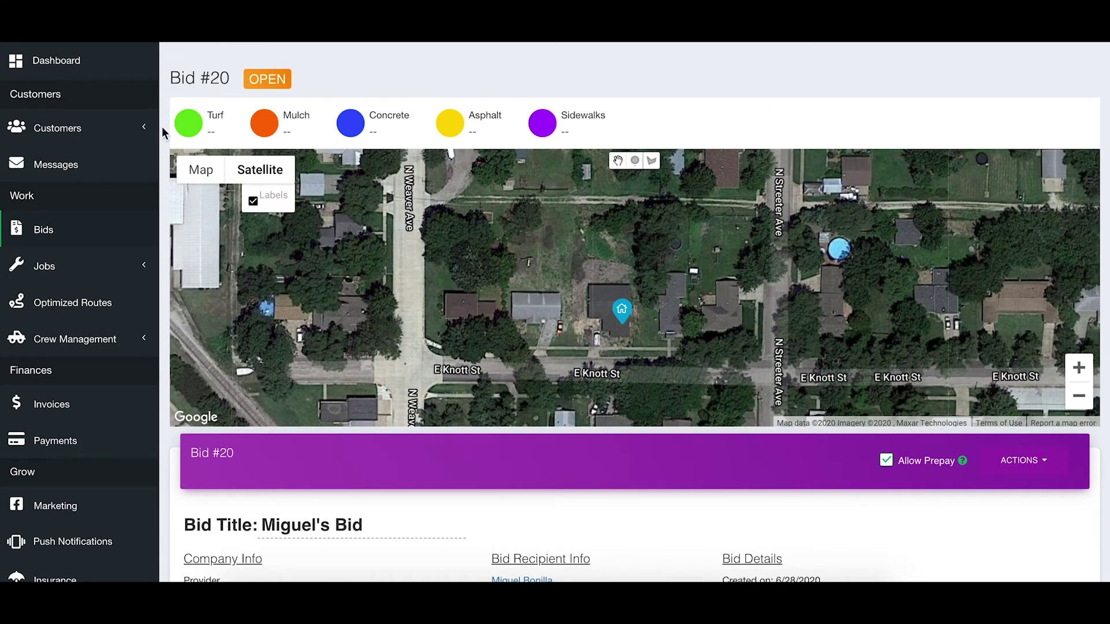
pyautogui.click(188, 123)
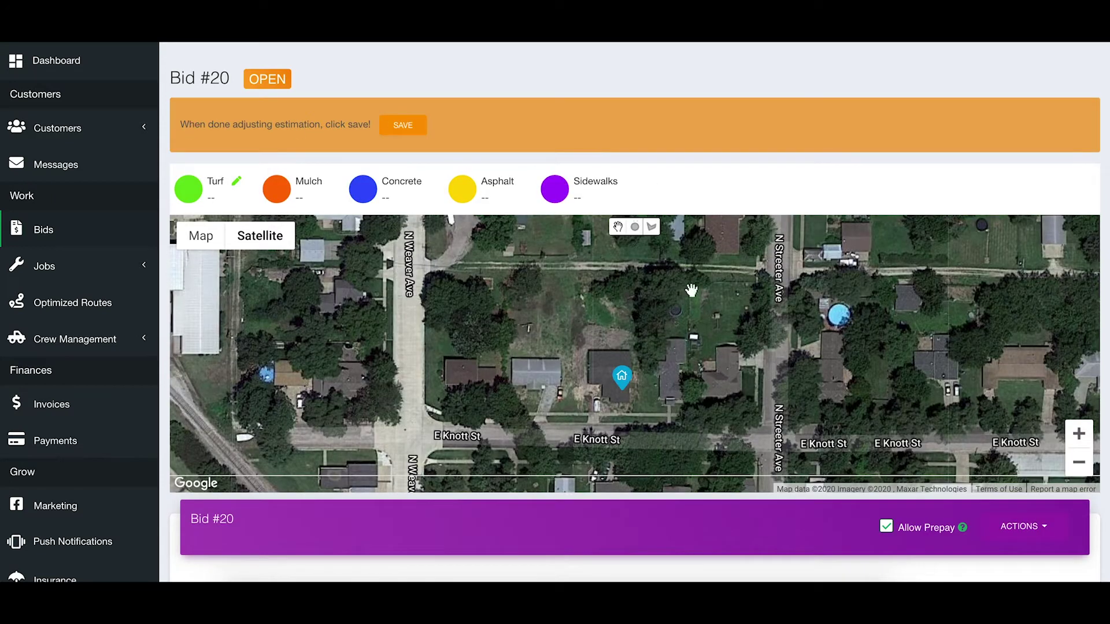
# Step: Begin tracing the turf polygon from the lot's back corner around the house
pyautogui.click(651, 226)
pyautogui.click(577, 268)
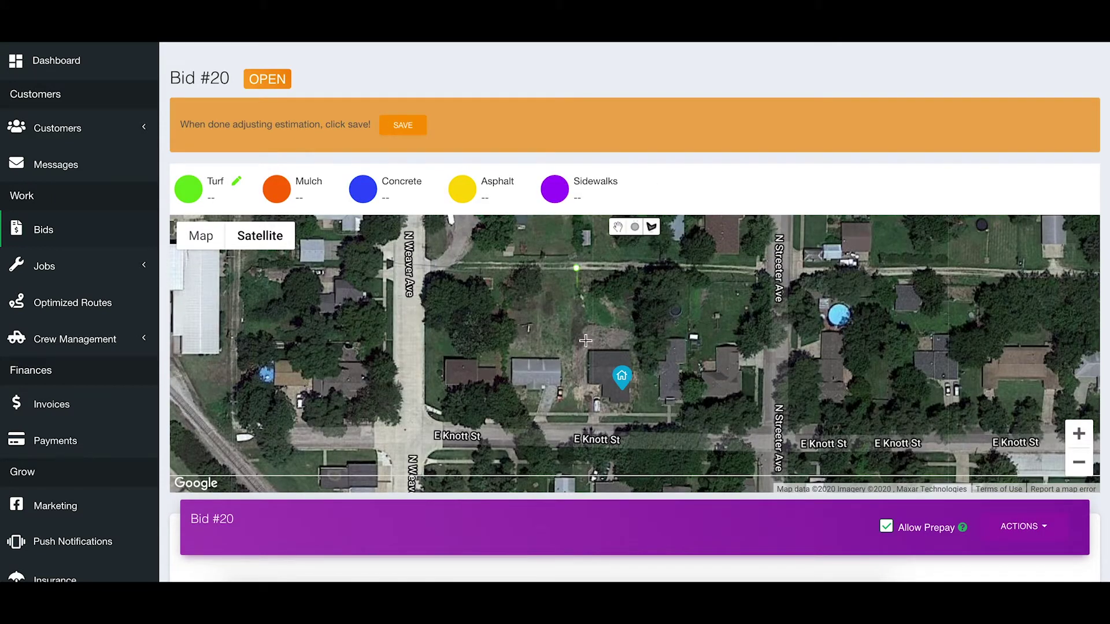
pyautogui.click(574, 411)
pyautogui.click(587, 410)
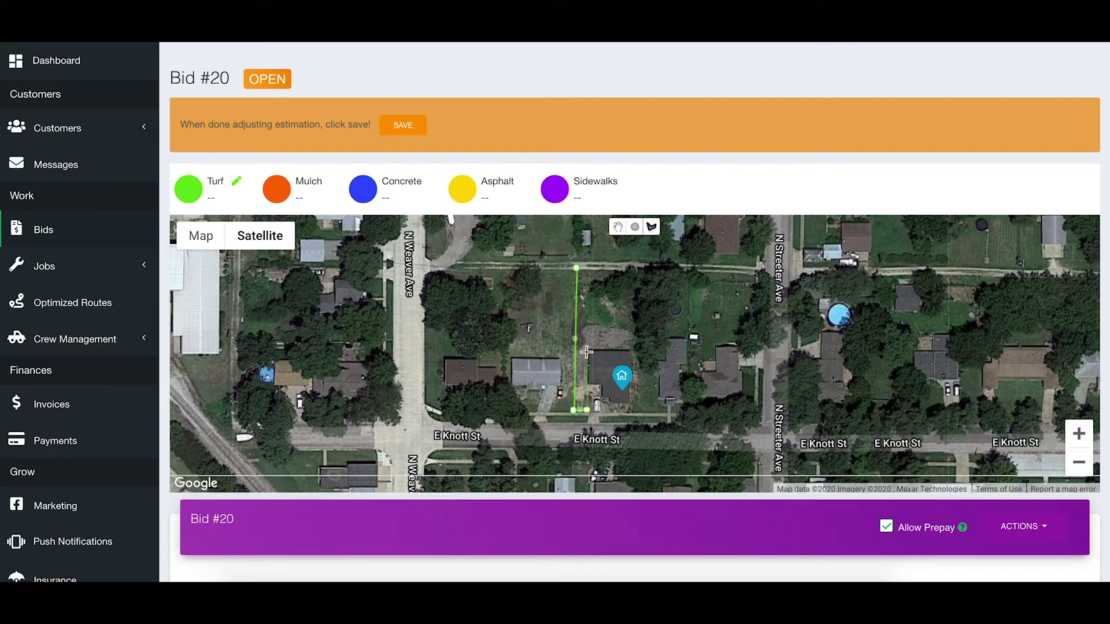
pyautogui.click(587, 350)
pyautogui.click(631, 349)
pyautogui.click(630, 403)
# Step: Close the turf outline and confirm its measured area of 9494.5 sq ft
pyautogui.click(609, 404)
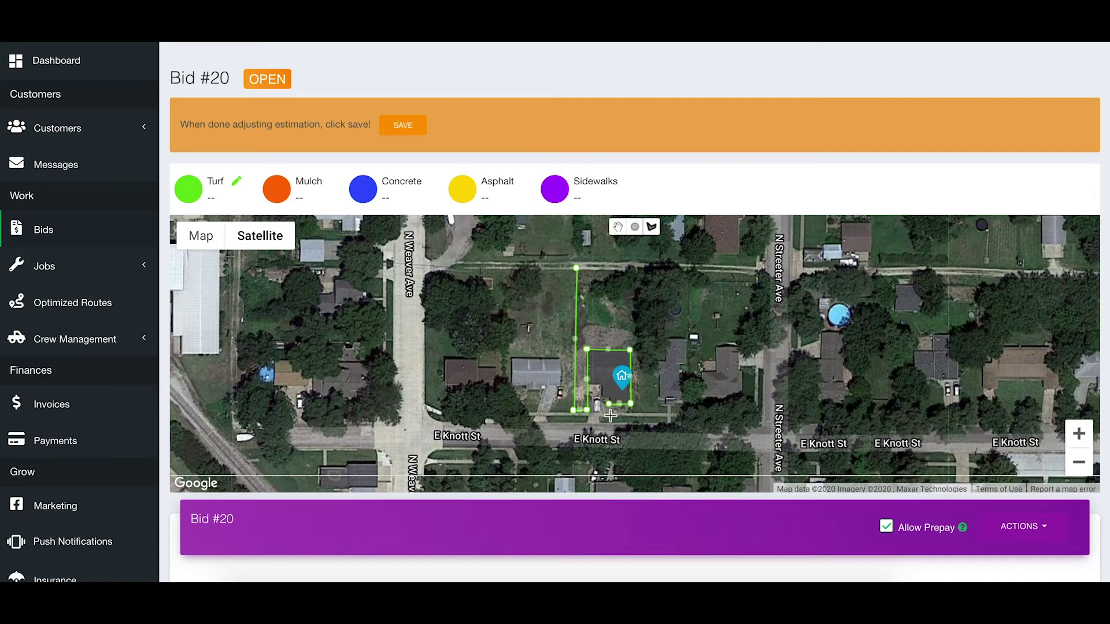
pyautogui.click(608, 414)
pyautogui.click(648, 414)
pyautogui.click(647, 274)
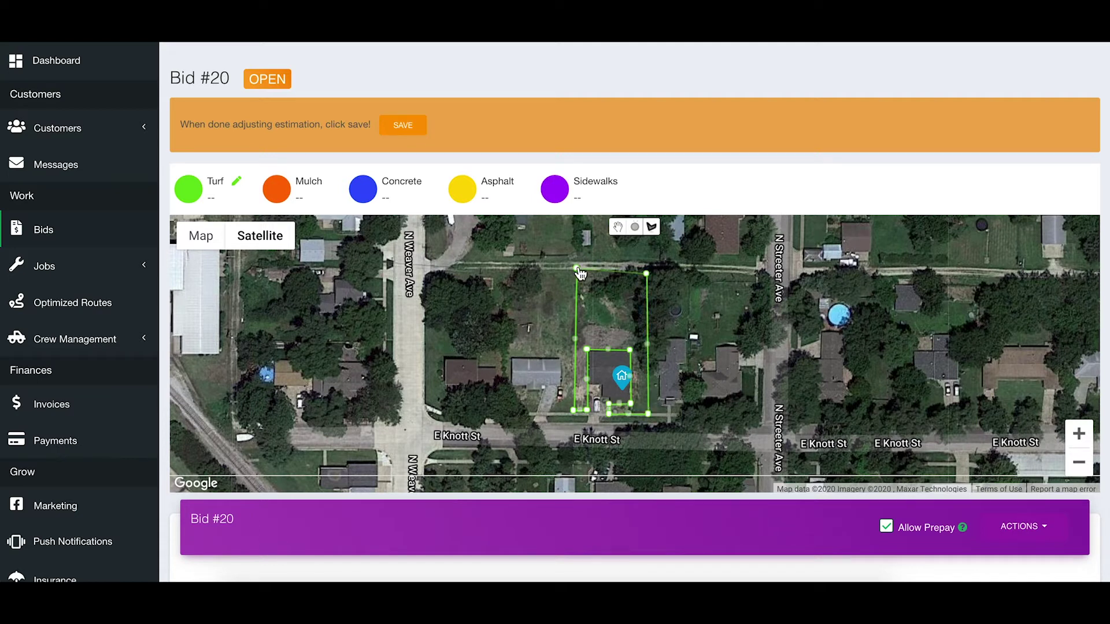
pyautogui.click(576, 267)
pyautogui.click(616, 229)
pyautogui.click(612, 299)
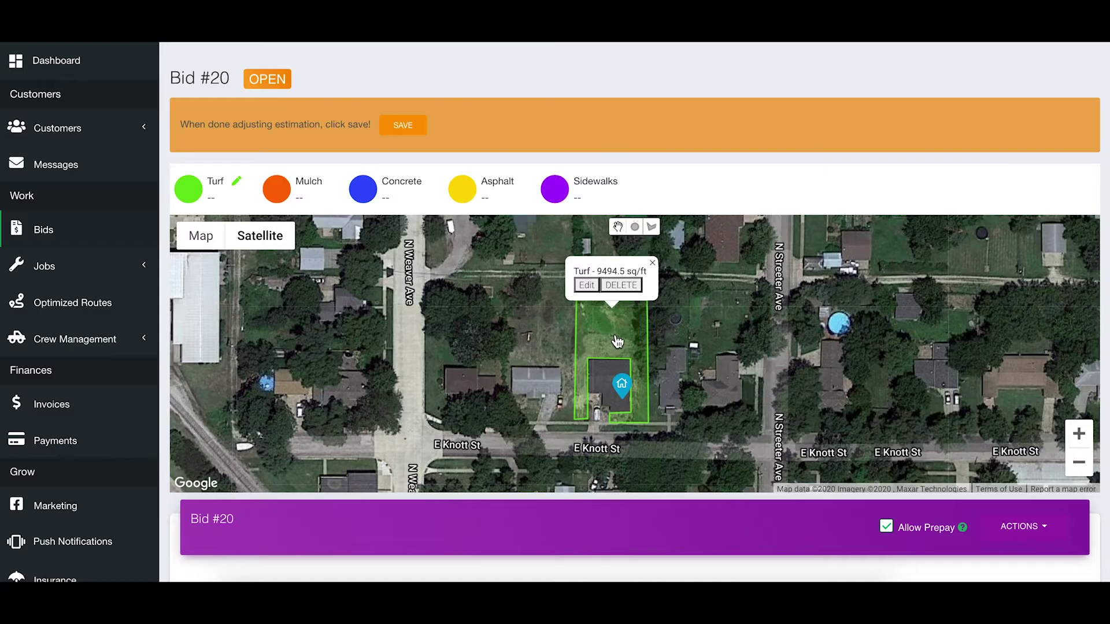
pyautogui.scroll(-8, 618, 341)
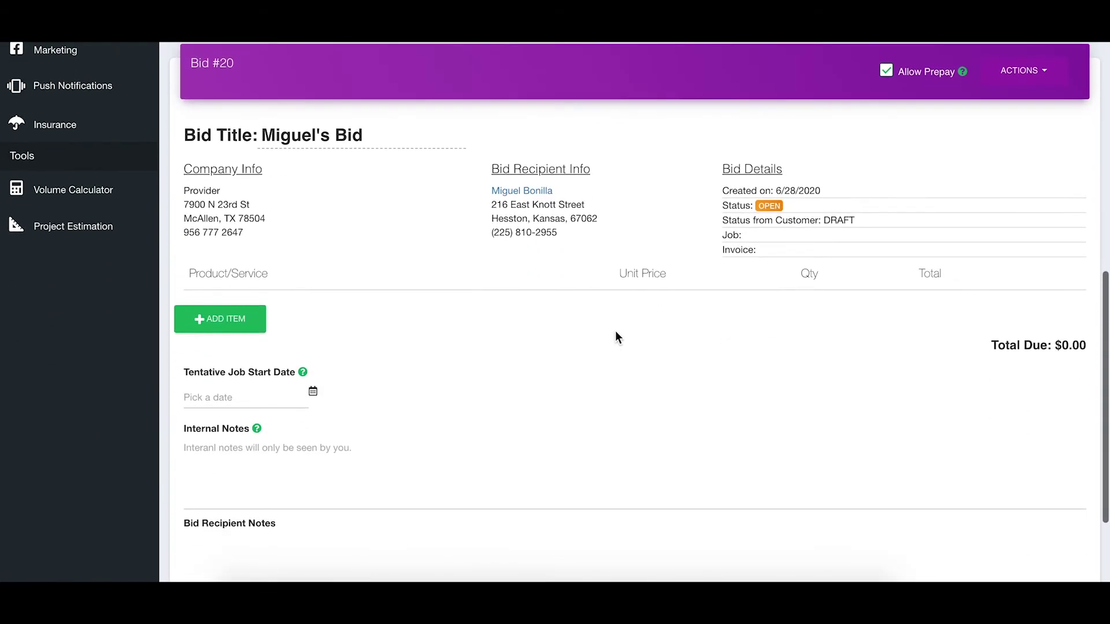
# Step: Add a Lawn Mowing line item at $50.00, quantity 1, making Total Due $50.00
pyautogui.click(236, 328)
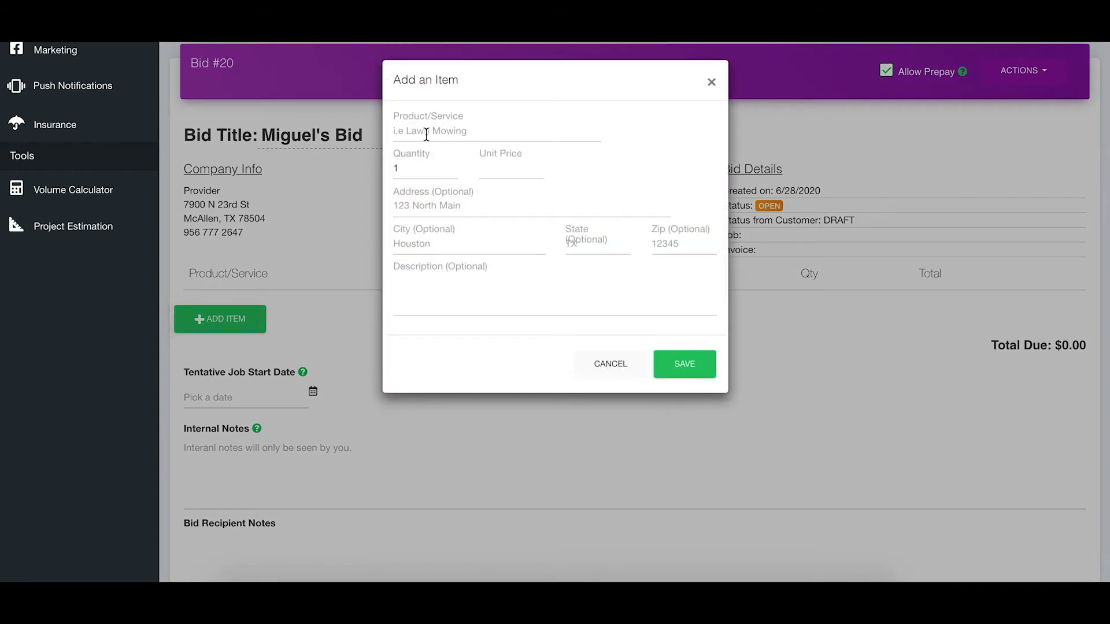
pyautogui.click(426, 134)
pyautogui.write('Lawn Mo')
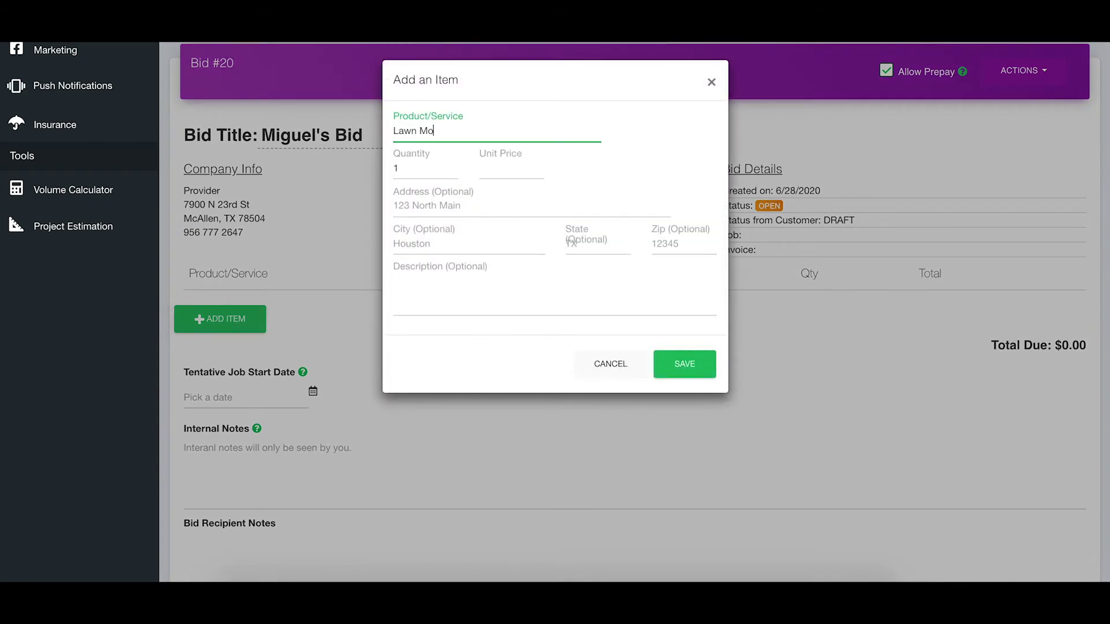
pyautogui.write('wing')
pyautogui.click(493, 171)
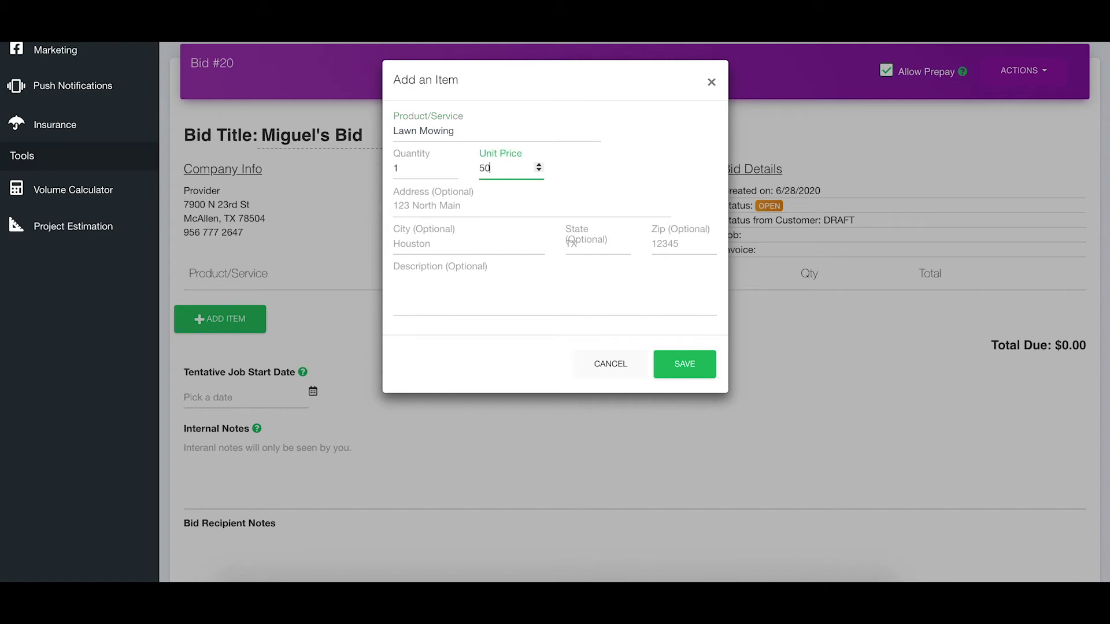
pyautogui.click(679, 377)
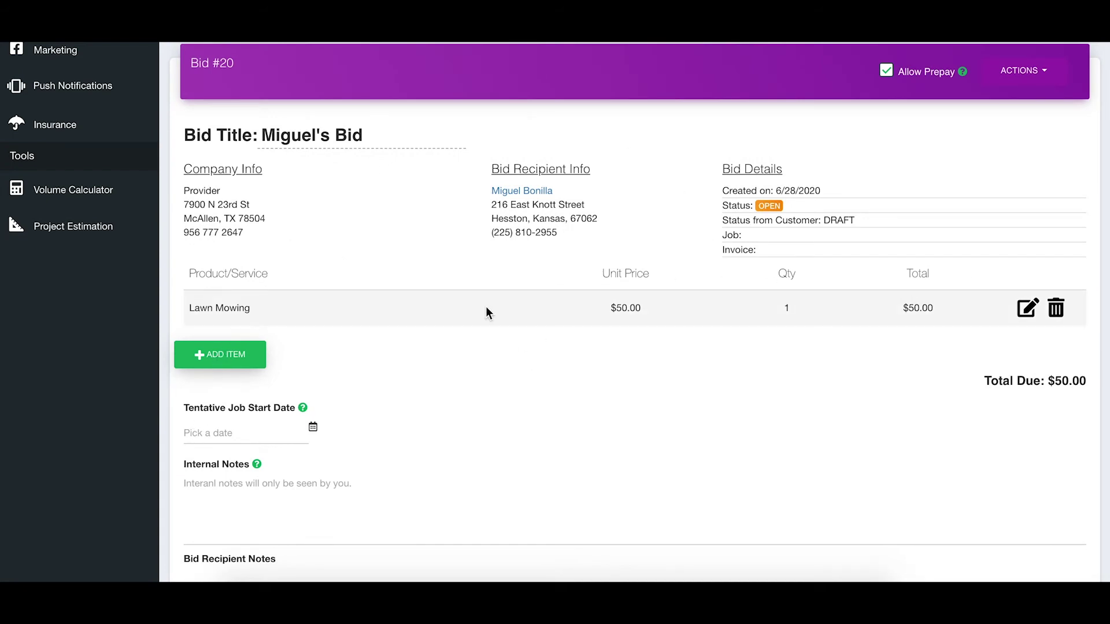
pyautogui.scroll(3, 477, 247)
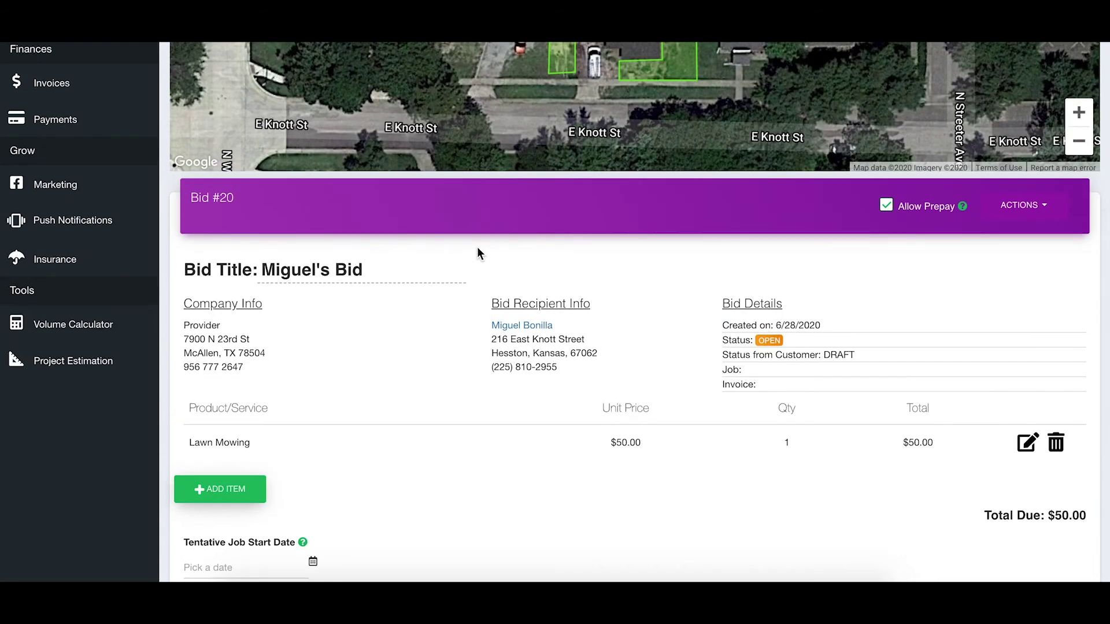
pyautogui.scroll(-5, 369, 399)
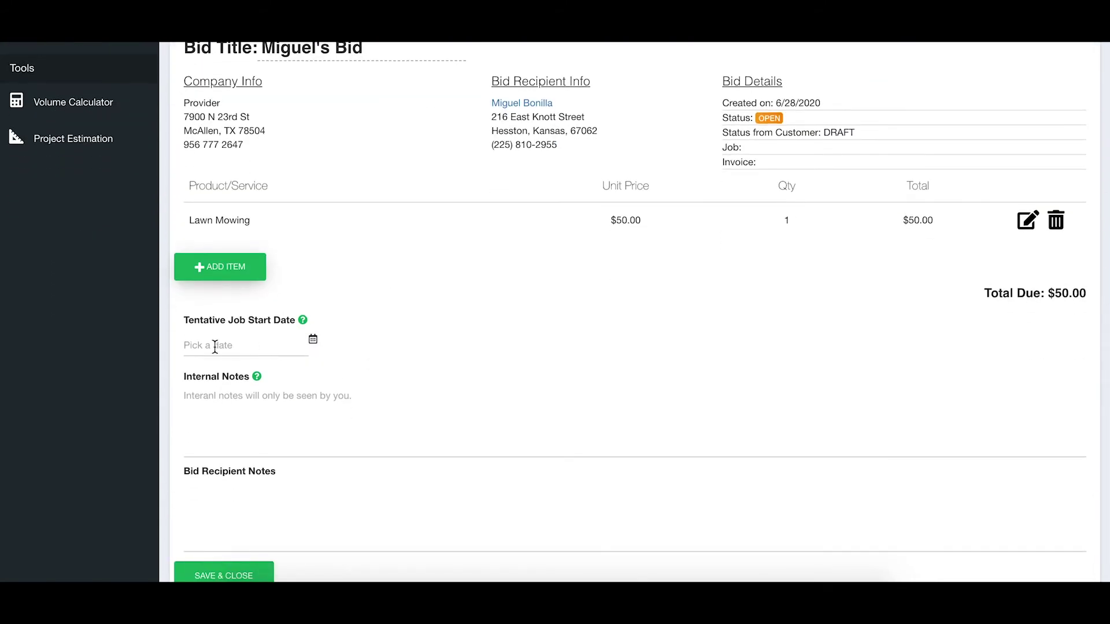
# Step: Set the tentative start date to 6/30/2020 and add internal note 'Customer has a dog.'
pyautogui.click(215, 346)
pyautogui.click(245, 491)
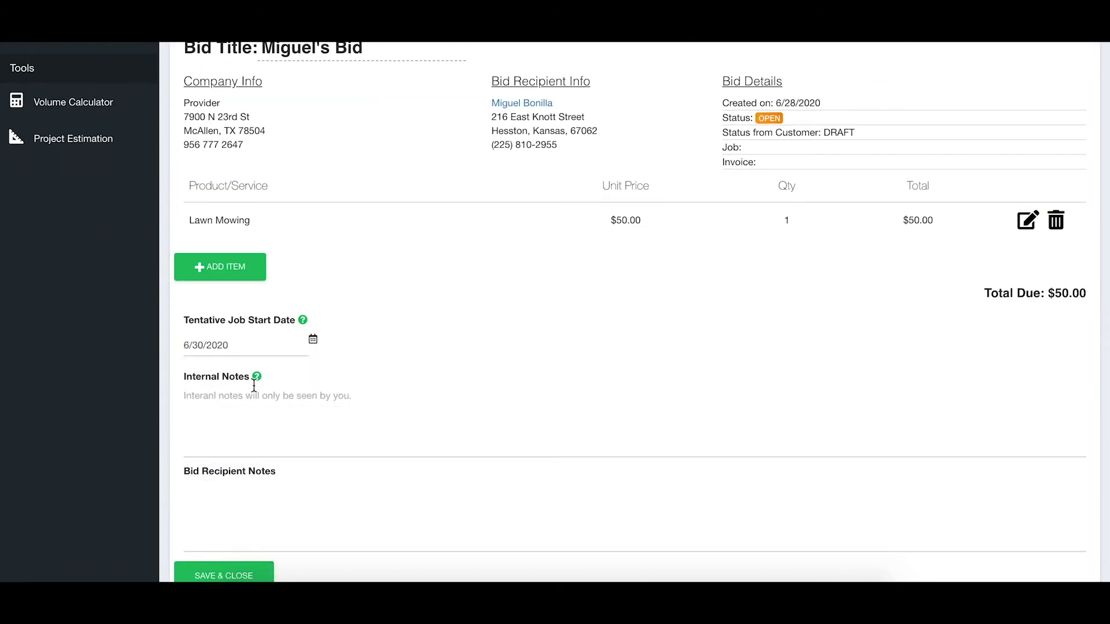
pyautogui.click(248, 409)
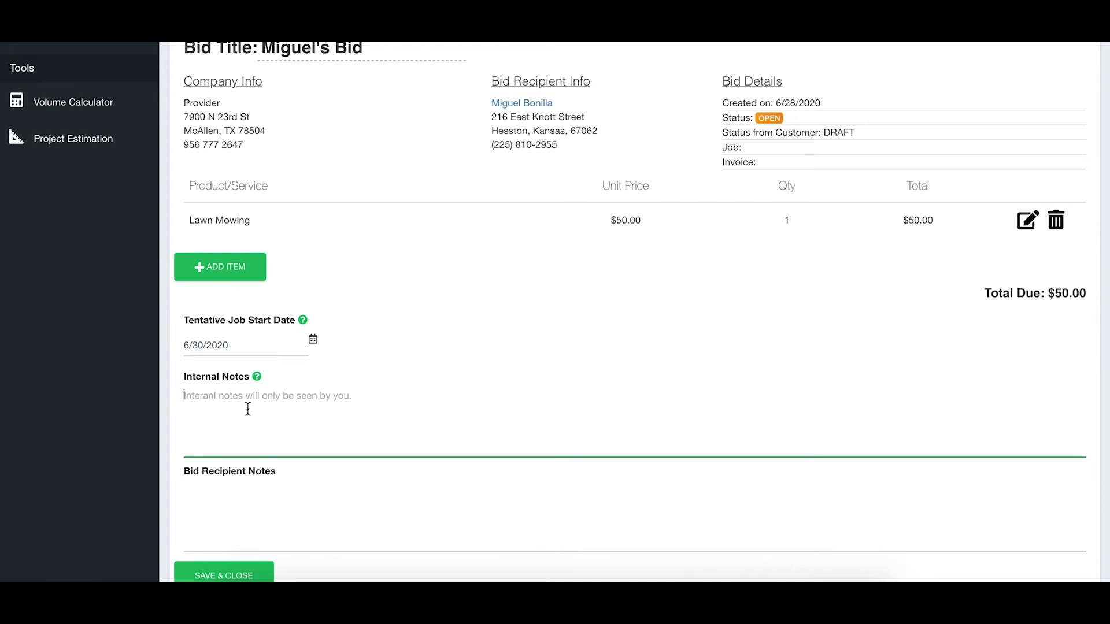
pyautogui.write('Customer has a dog.')
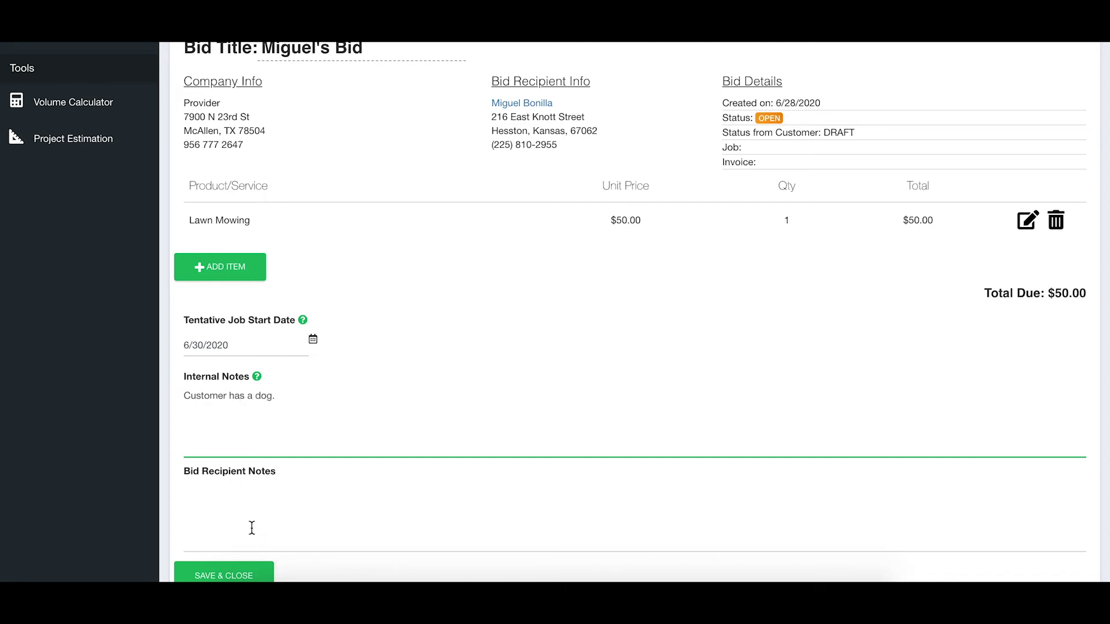
# Step: Write the recipient note 'Thank you for requesting our service!'
pyautogui.click(250, 522)
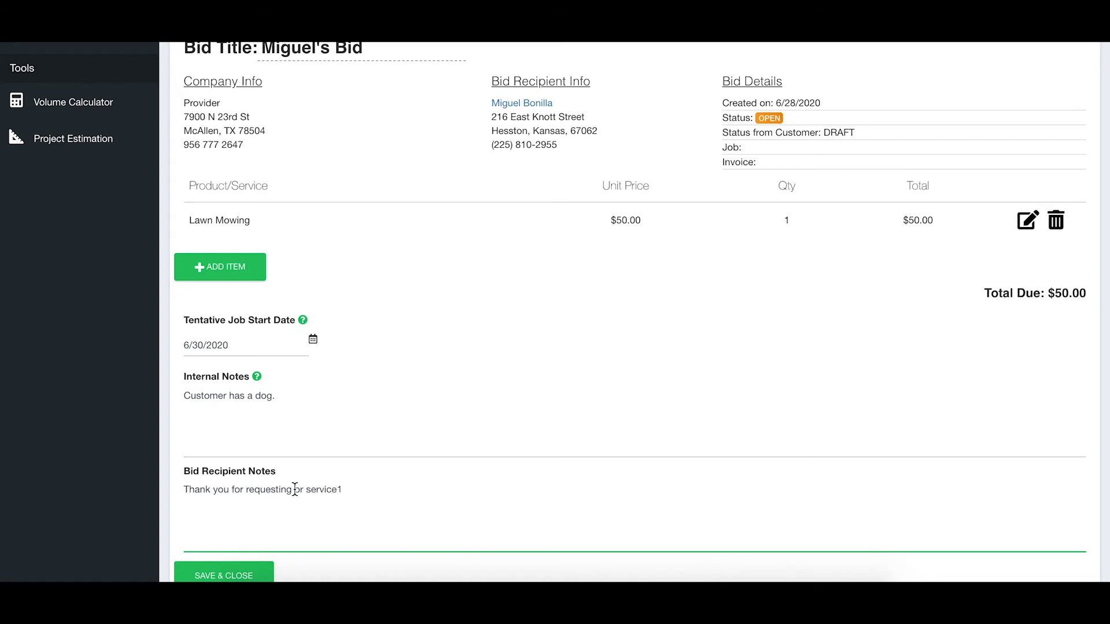
pyautogui.write('f')
pyautogui.press('BackSpace')
pyautogui.press('BackSpace')
pyautogui.write('ou')
# Step: Send Bid #20 by text and email, including customer notes and the estimation image
pyautogui.scroll(-1, 354, 492)
pyautogui.scroll(5, 432, 379)
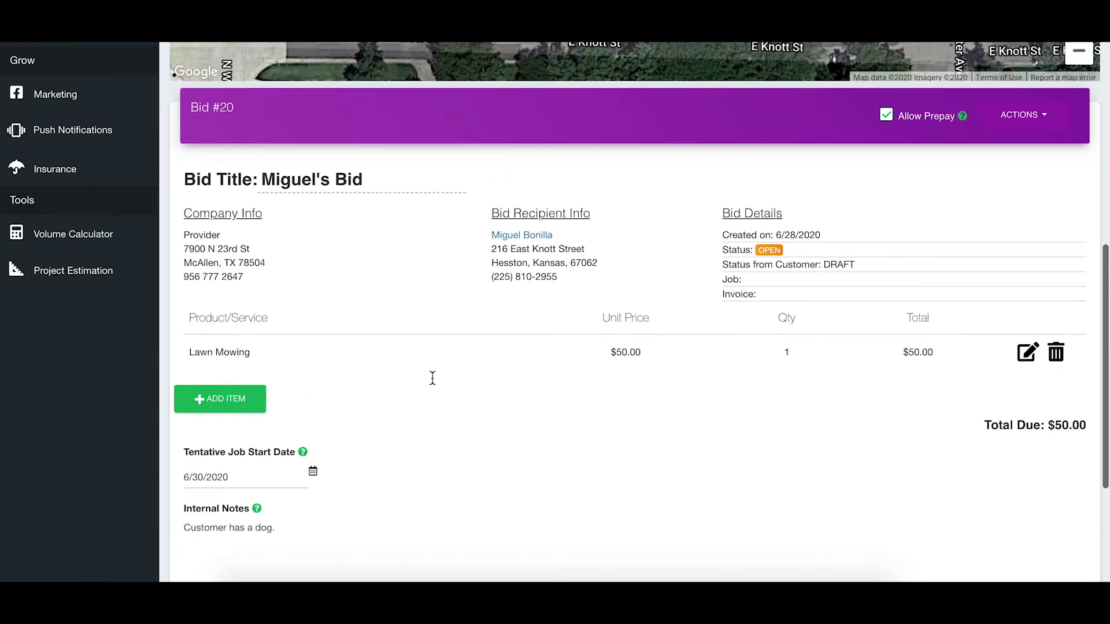
pyautogui.scroll(3, 432, 384)
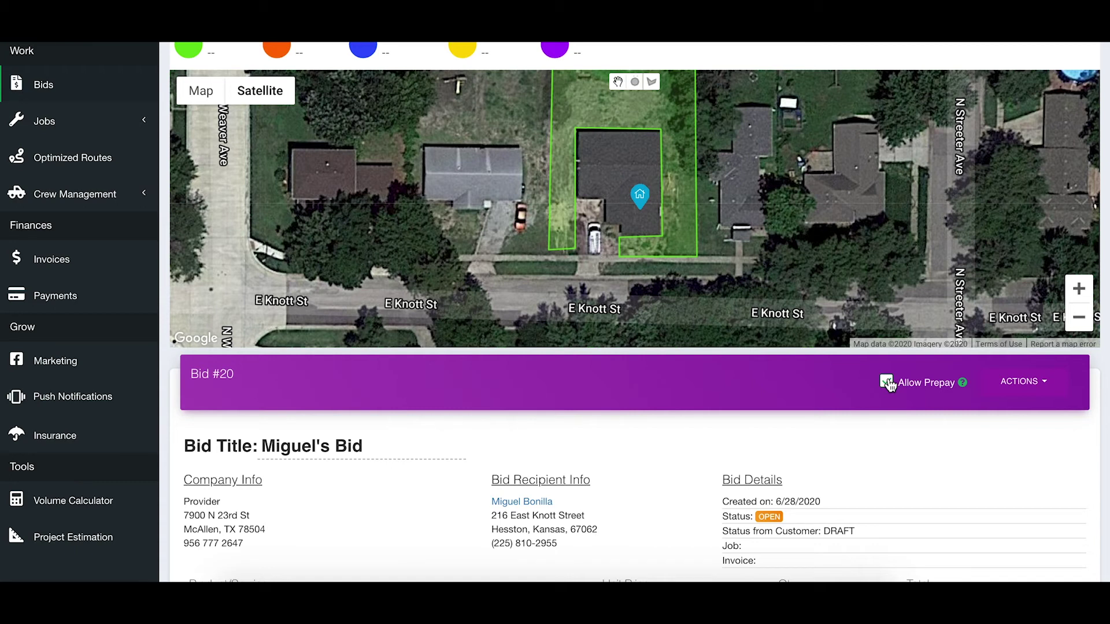
pyautogui.click(1024, 386)
pyautogui.click(1025, 522)
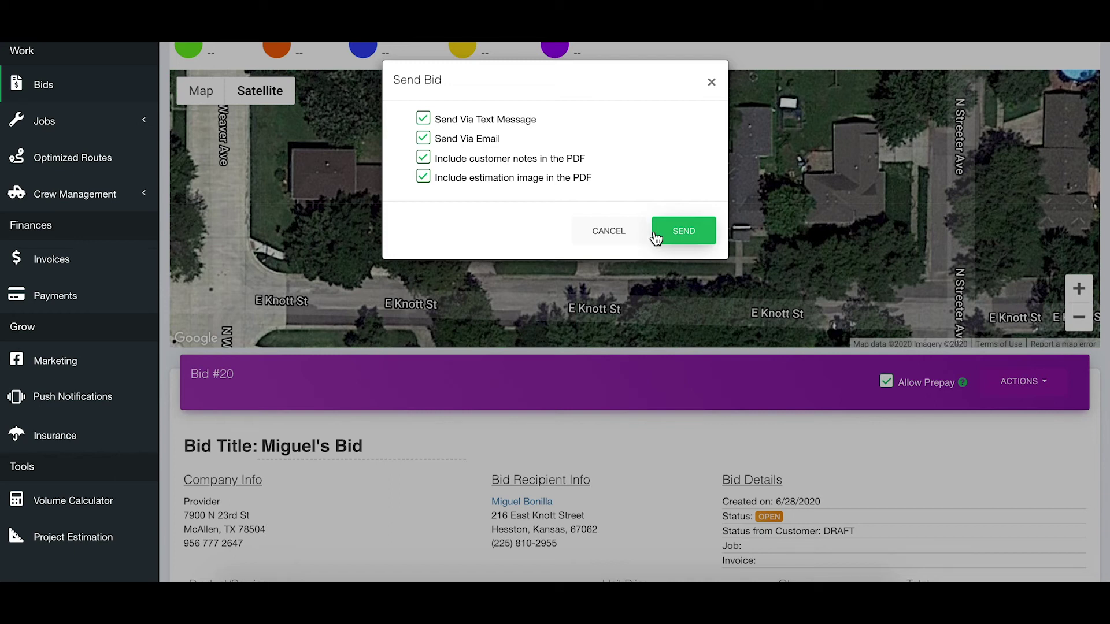
pyautogui.click(711, 81)
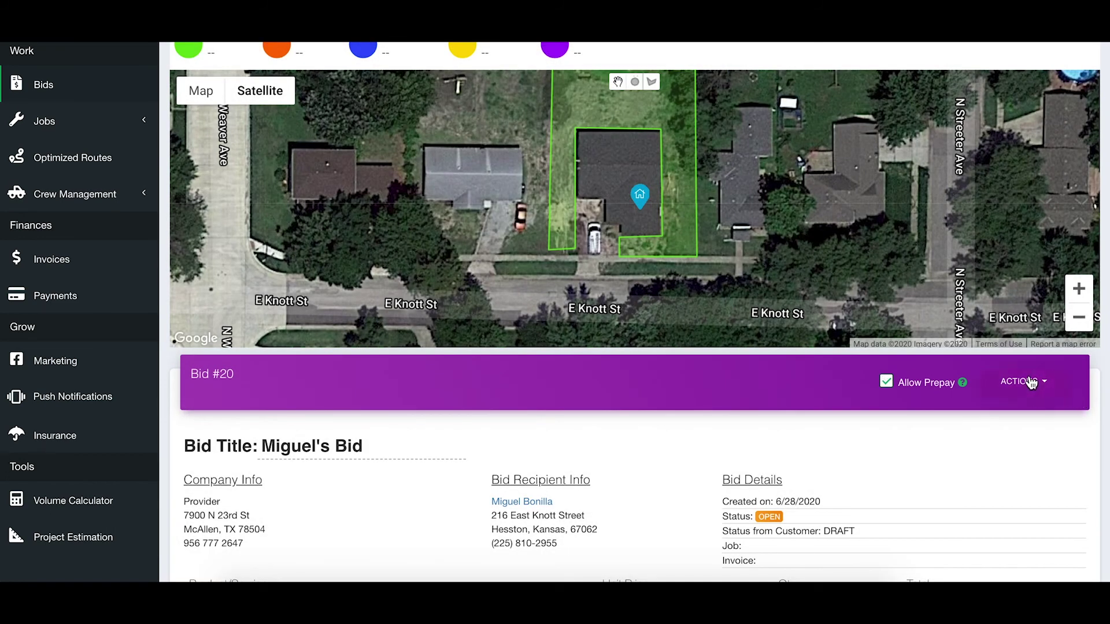
pyautogui.scroll(-7, 743, 503)
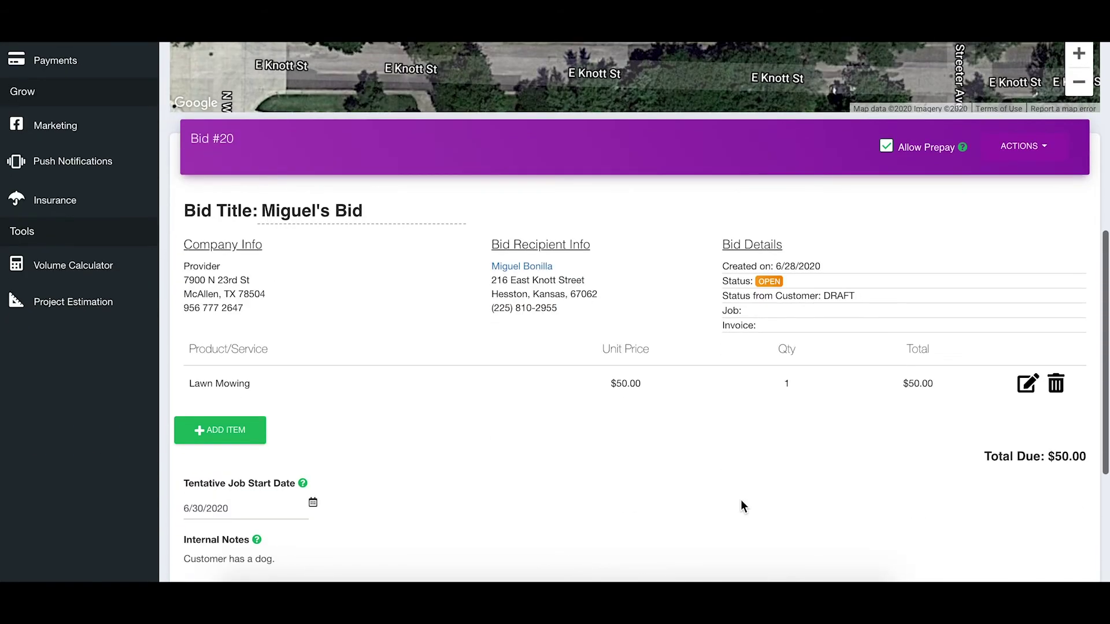
# Step: Save and close Bid #20, then search for the customer and open their profile
pyautogui.scroll(-2, 741, 506)
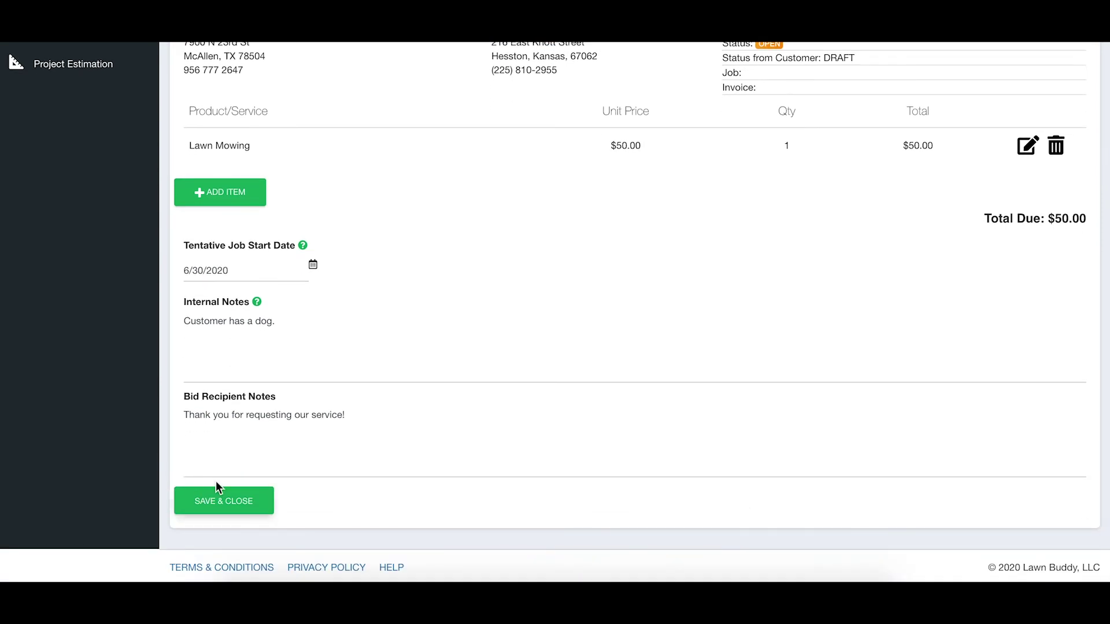
pyautogui.click(231, 502)
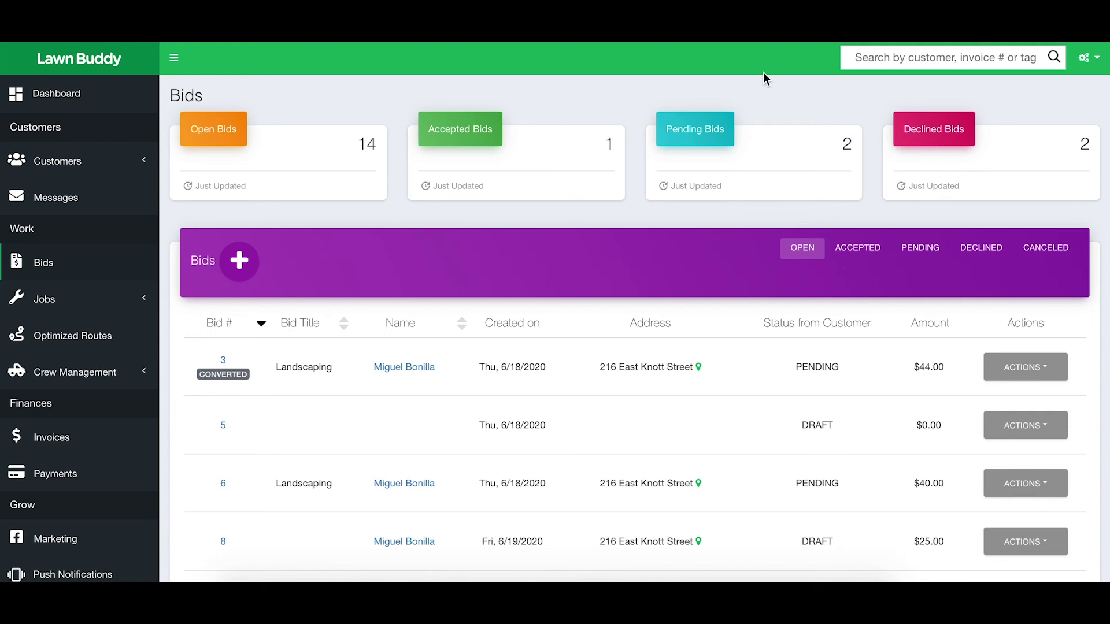
pyautogui.click(903, 59)
pyautogui.write('migu')
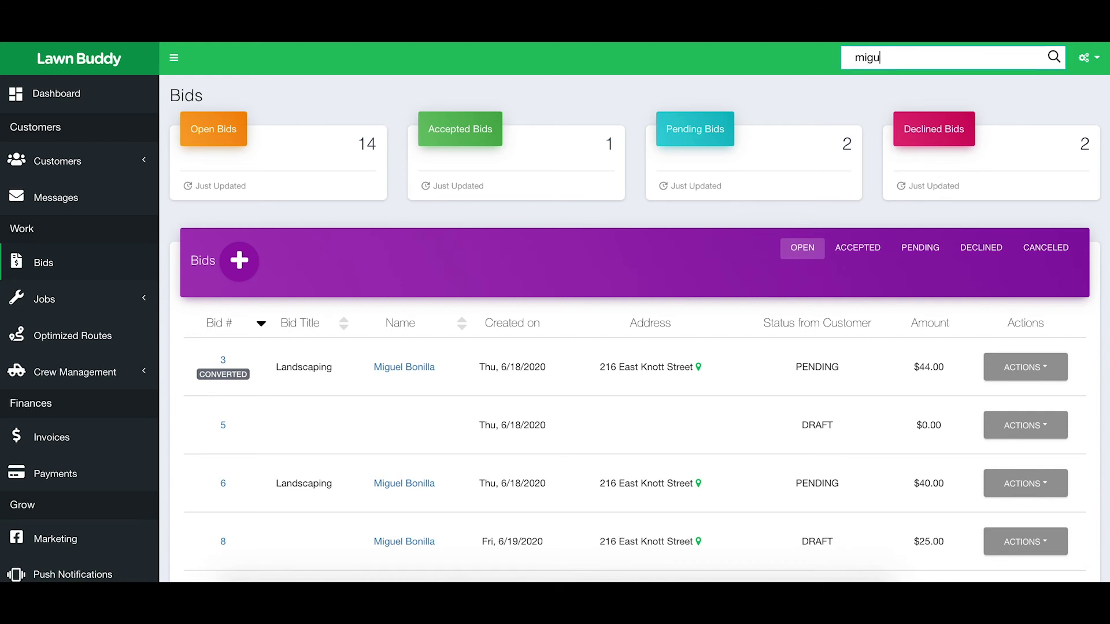
pyautogui.write('el')
pyautogui.press('Return')
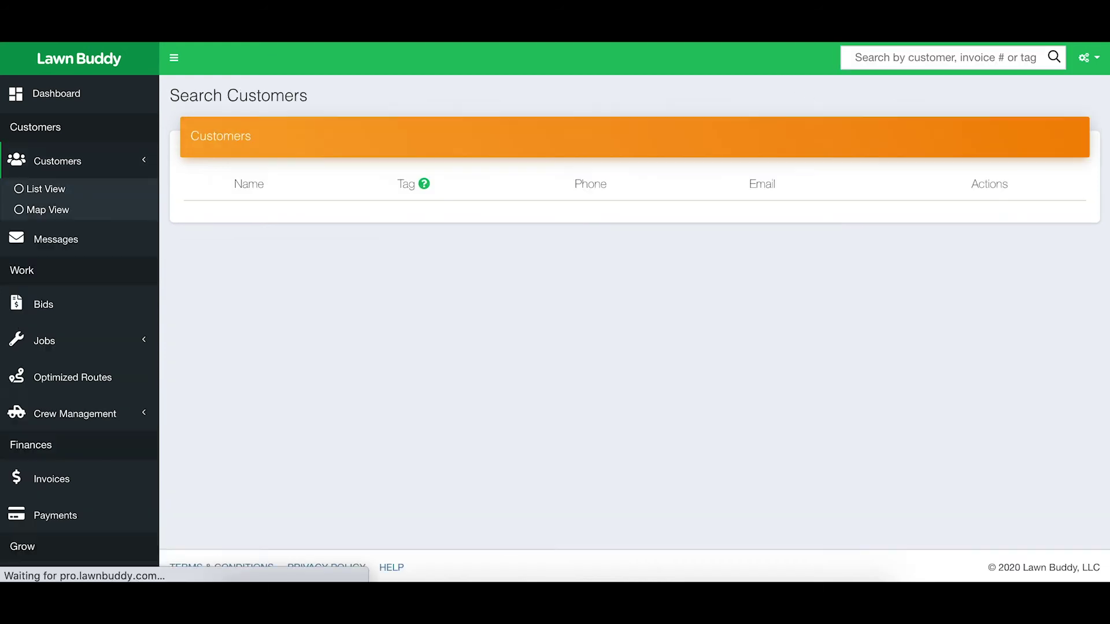
pyautogui.click(234, 219)
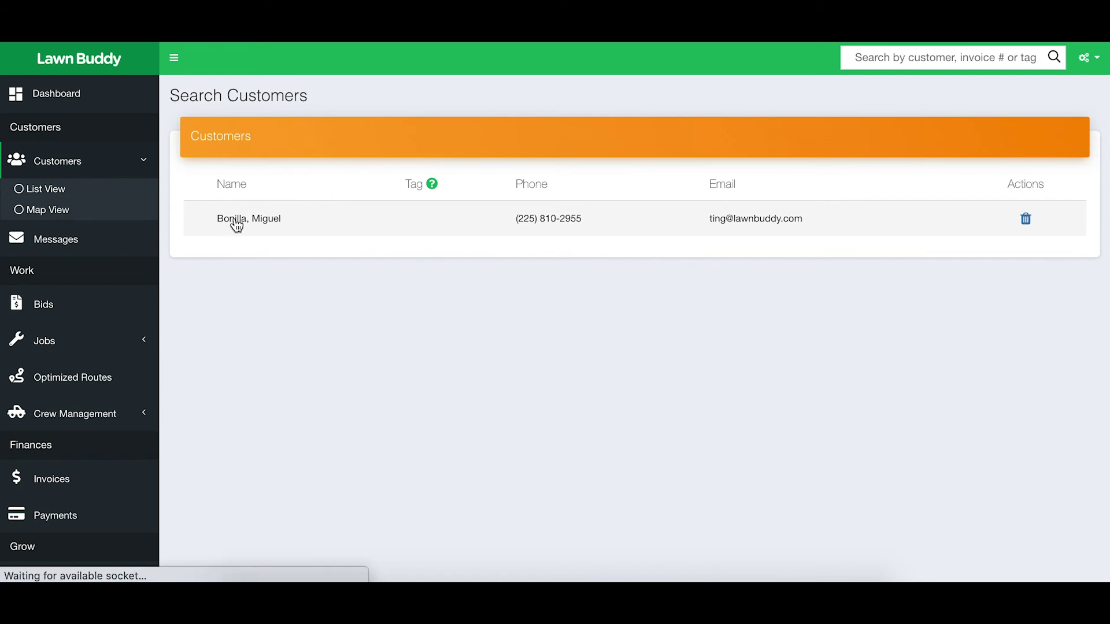
# Step: Scroll to the customer's Bids section and open the status actions for Bid #20
pyautogui.scroll(-9, 560, 485)
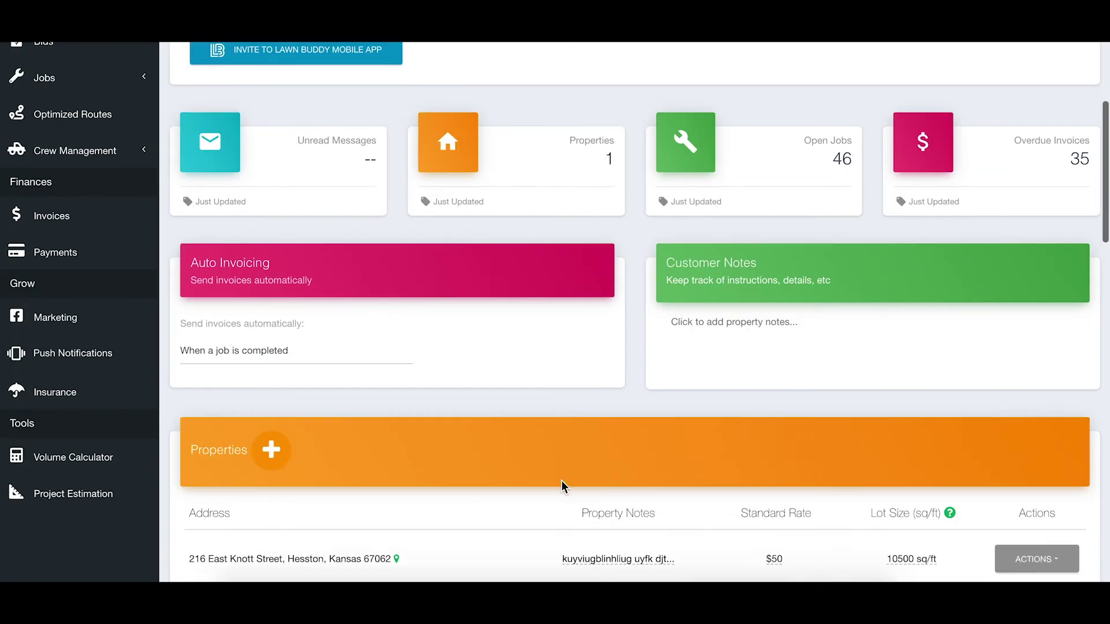
pyautogui.scroll(-5, 428, 340)
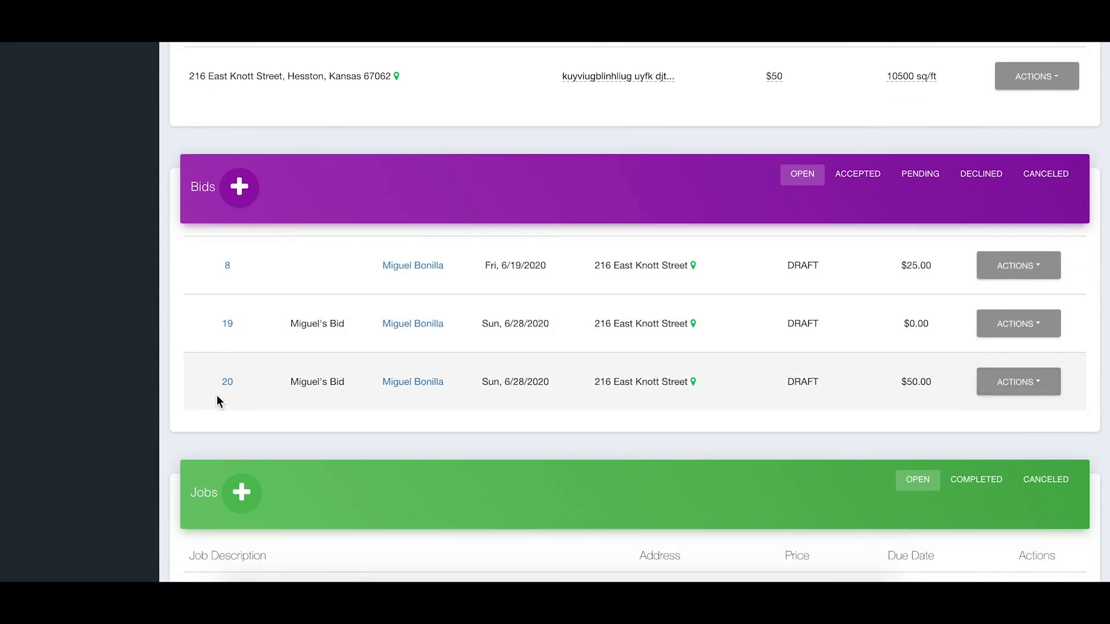
pyautogui.click(1013, 394)
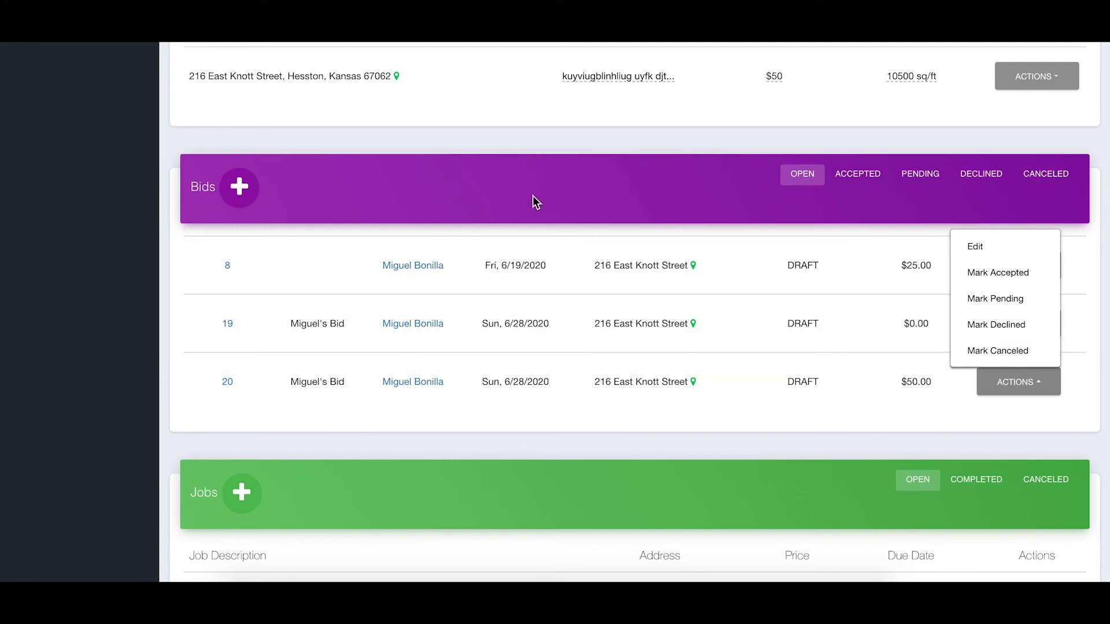
# Step: Mark bid #20 accepted, then review the Accepted, Pending and Declined bid lists
pyautogui.click(992, 274)
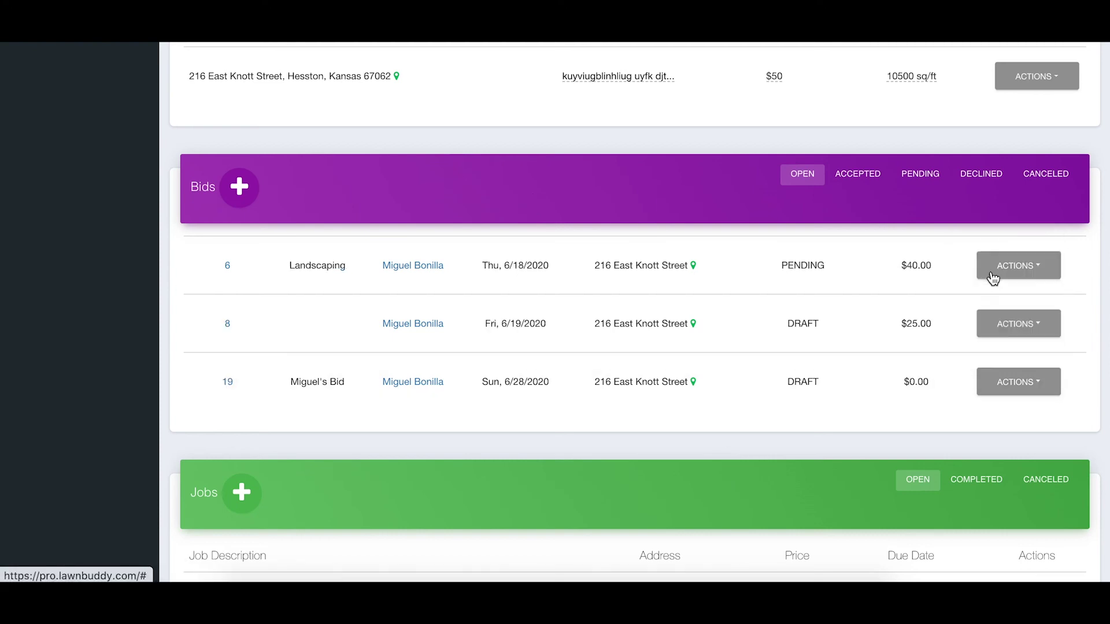
pyautogui.click(859, 175)
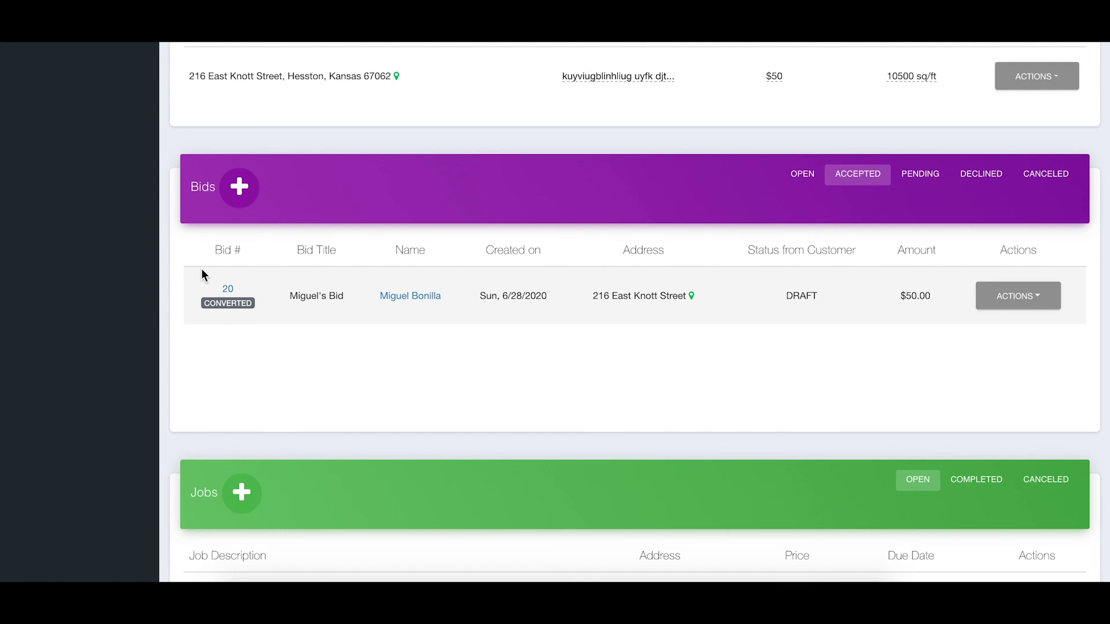
pyautogui.click(921, 175)
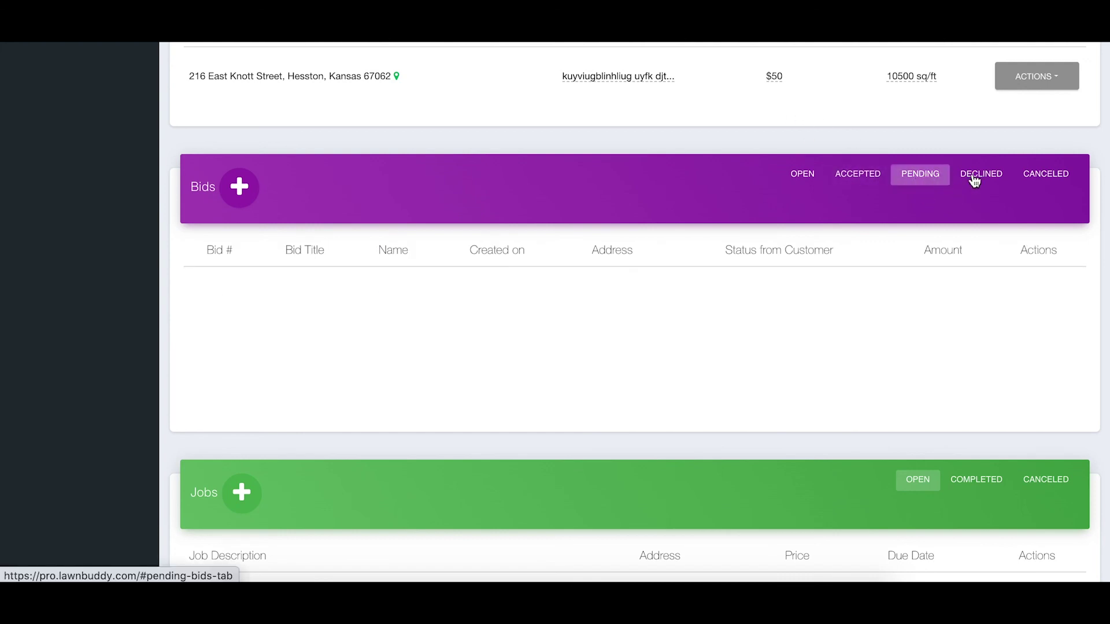
pyautogui.click(965, 175)
pyautogui.click(850, 171)
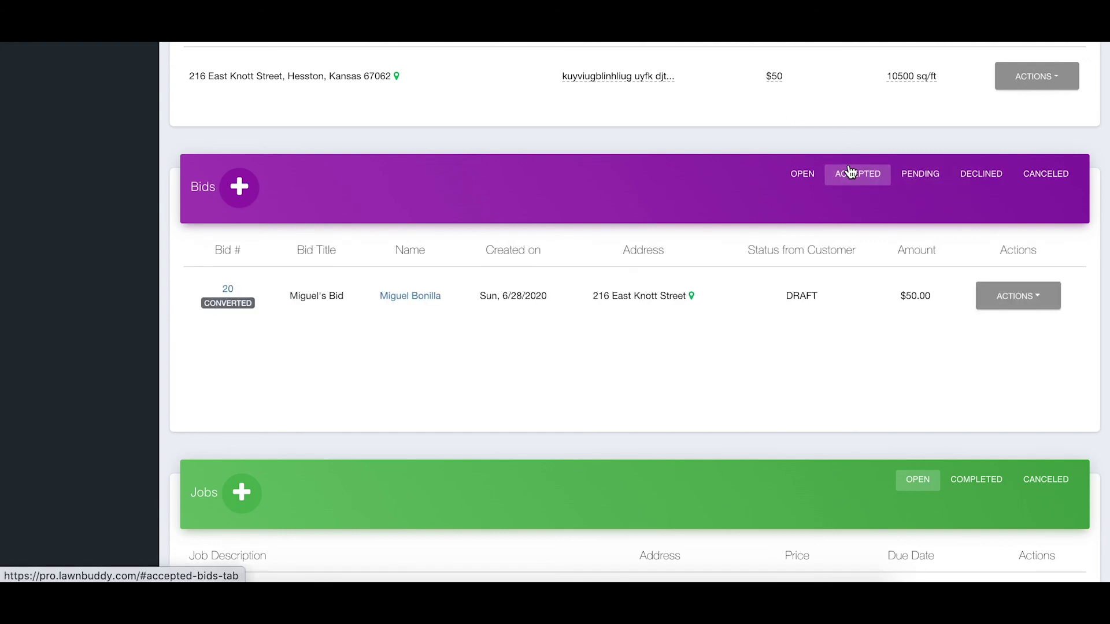
pyautogui.click(982, 179)
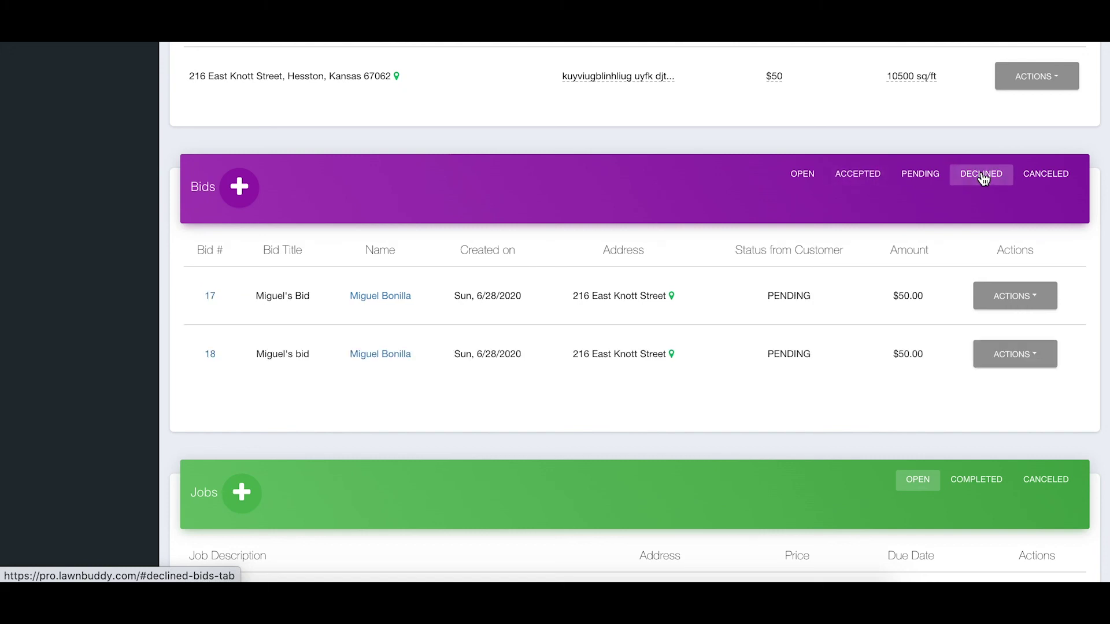
pyautogui.scroll(-7, 862, 246)
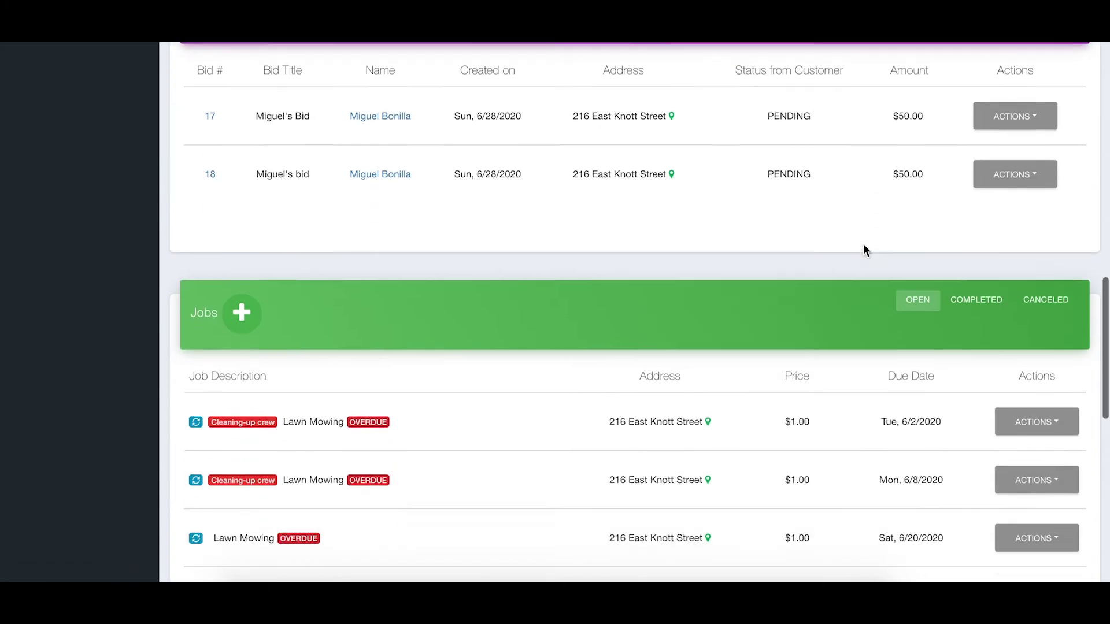
pyautogui.scroll(-5, 862, 243)
pyautogui.scroll(-3, 668, 481)
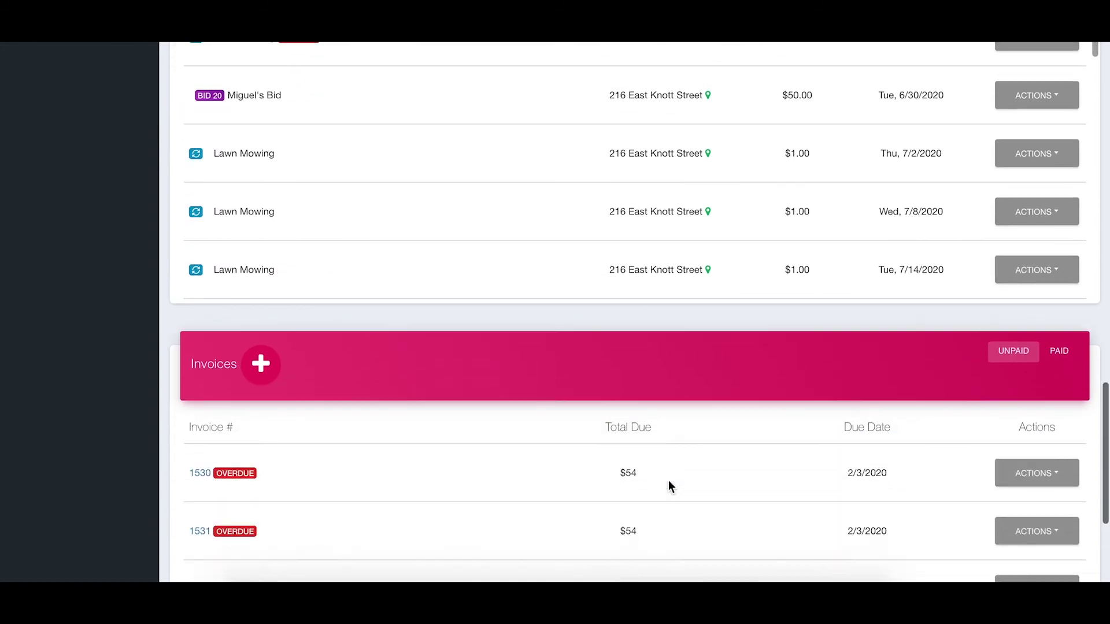
pyautogui.scroll(20, 639, 372)
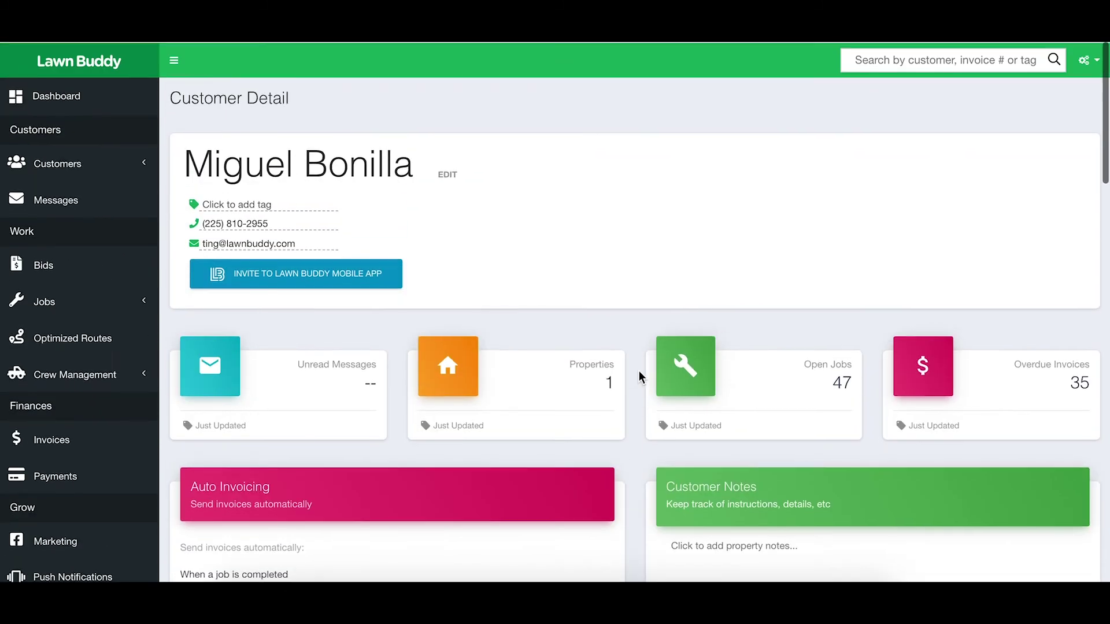